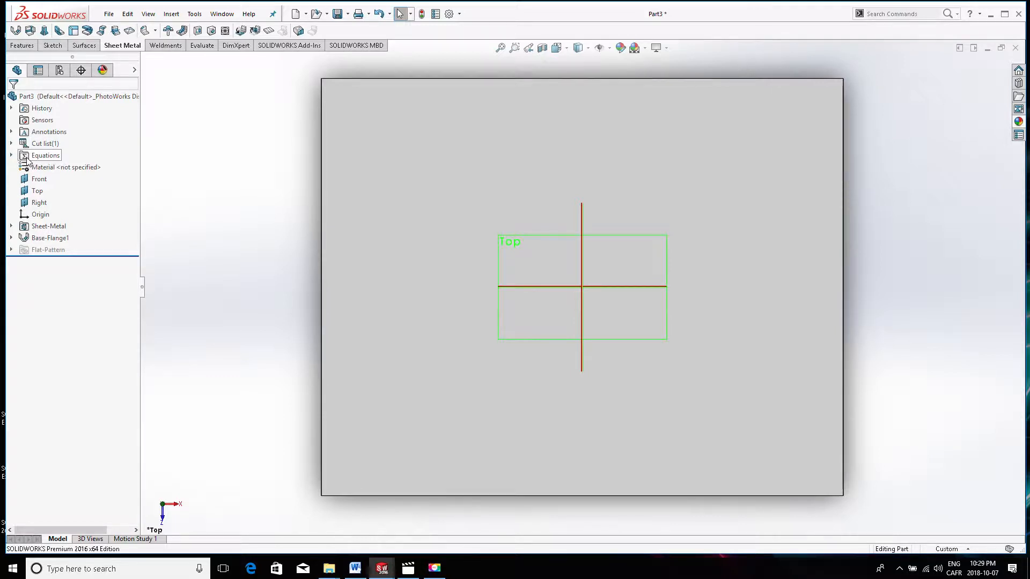
{"action": "left_click", "coordinate": [28, 158]}
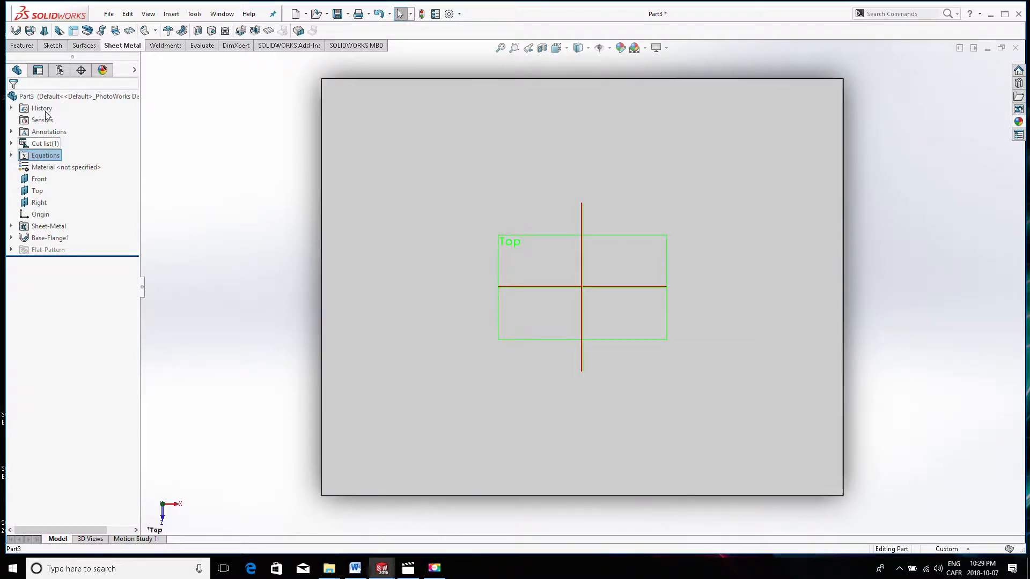
{"action": "right_click", "coordinate": [52, 98]}
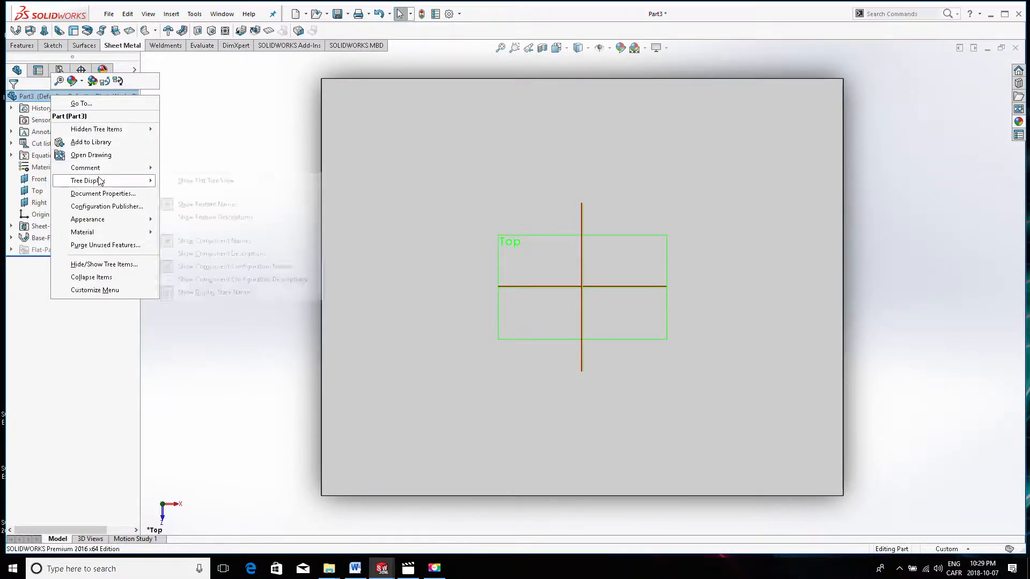
{"action": "mouse_move", "coordinate": [118, 134]}
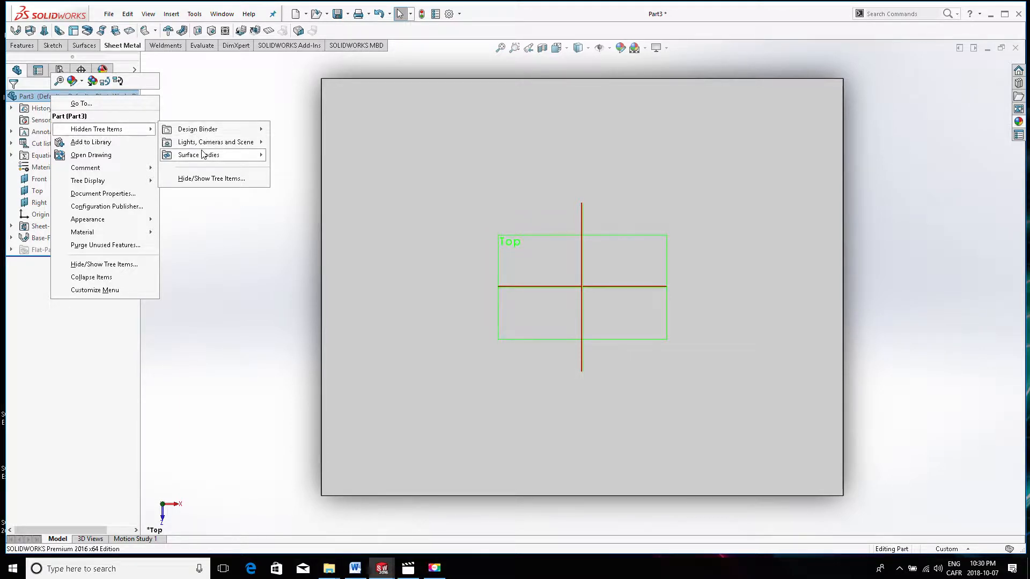
{"action": "mouse_move", "coordinate": [203, 155]}
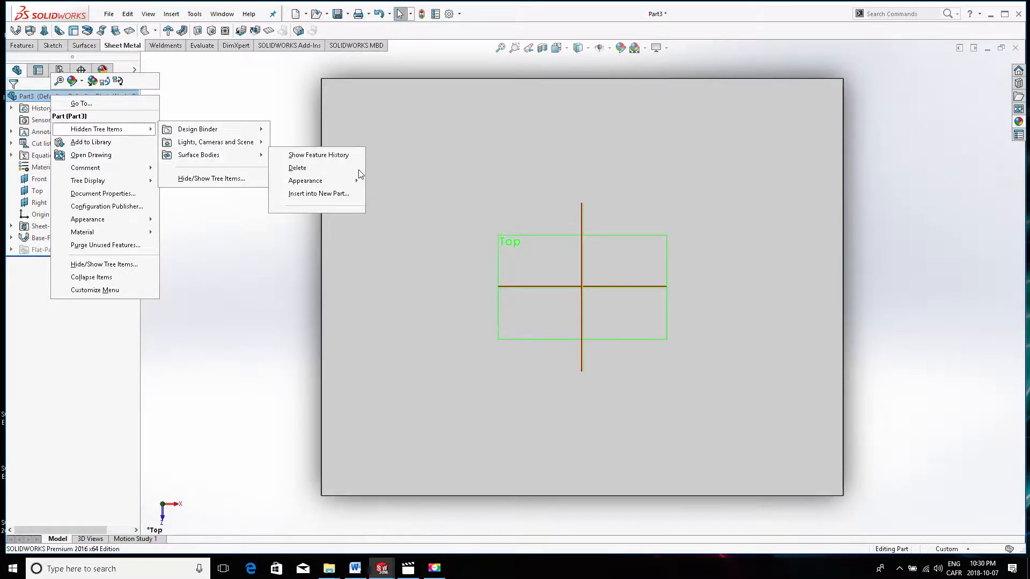
{"action": "left_click", "coordinate": [27, 158]}
{"action": "right_click", "coordinate": [55, 98]}
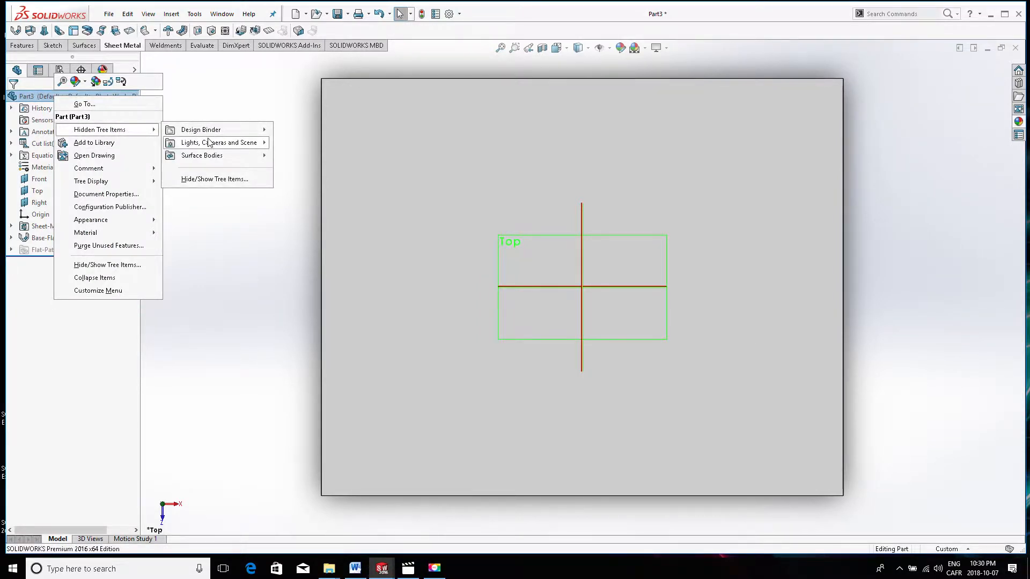
{"action": "mouse_move", "coordinate": [209, 143]}
{"action": "left_click", "coordinate": [282, 236]}
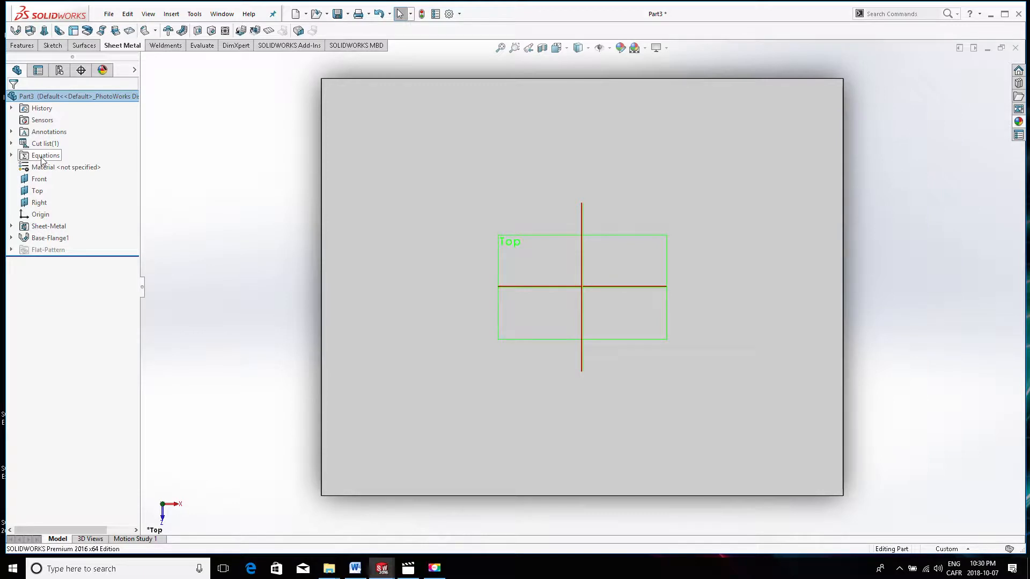
Set the D1@Sketch1 dimension to 600 mm in the part's equations and dimensions table.
{"action": "right_click", "coordinate": [42, 161]}
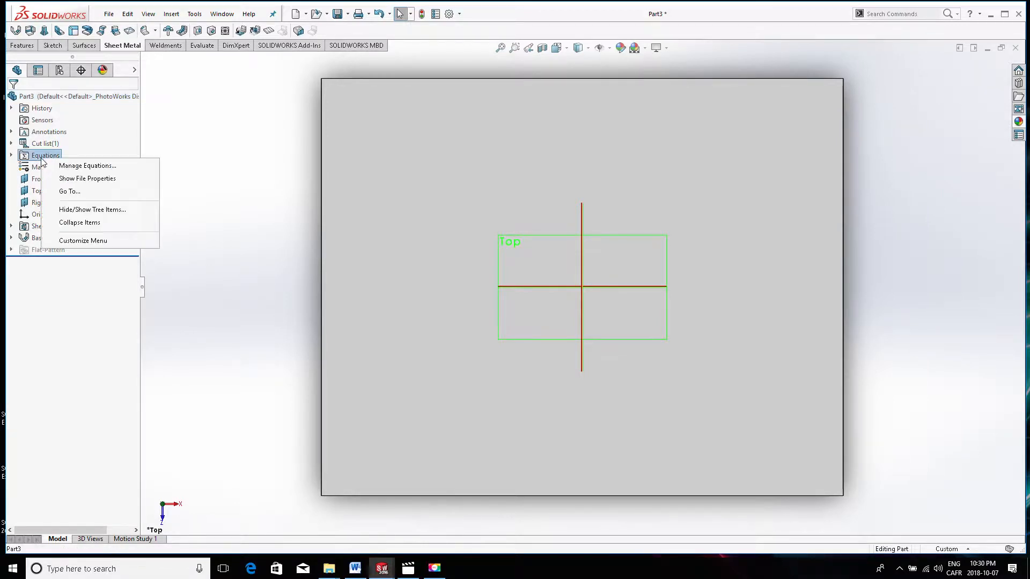
{"action": "left_click", "coordinate": [76, 167]}
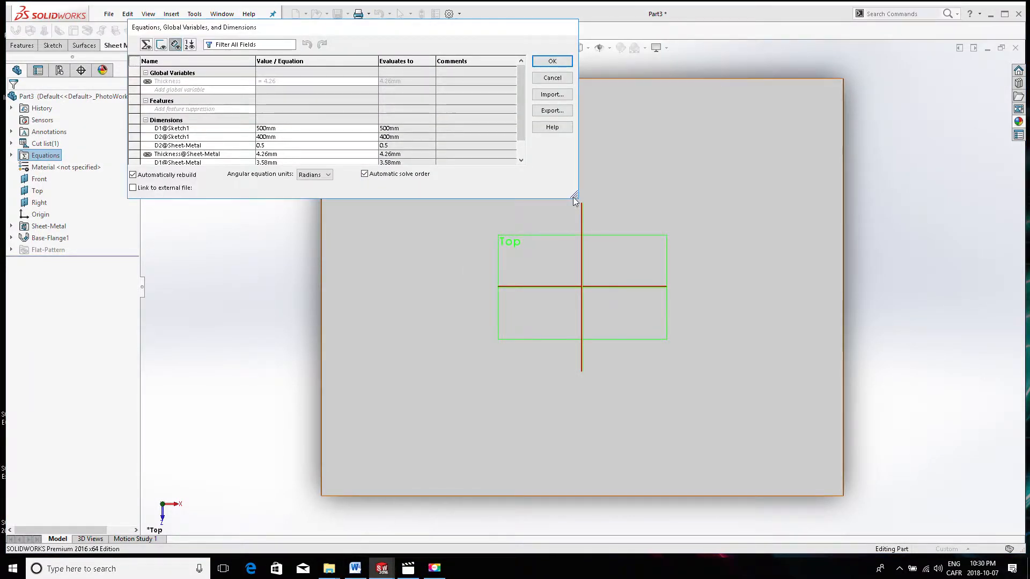
{"action": "left_click_drag", "start_coordinate": [574, 197], "coordinate": [613, 309]}
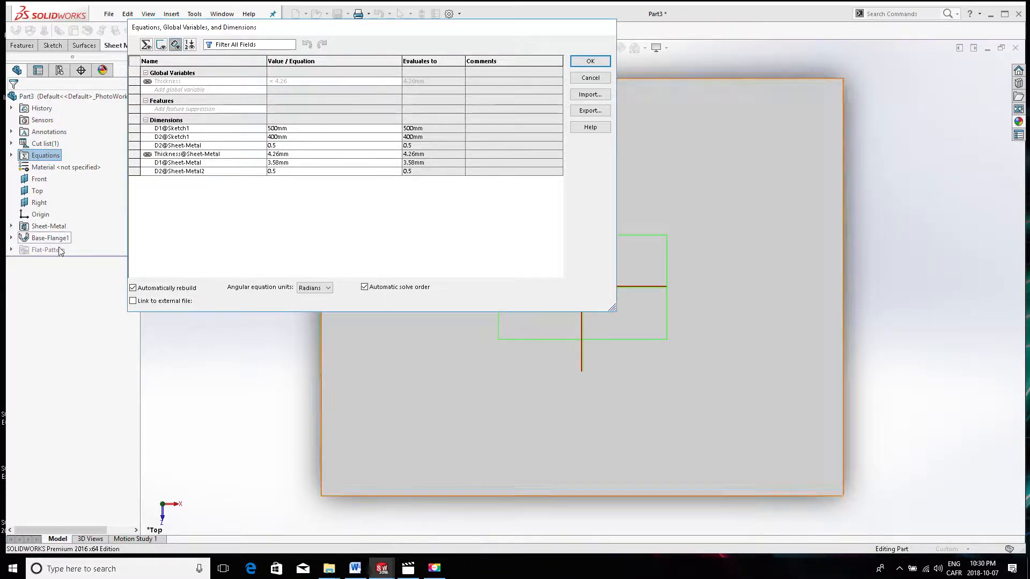
{"action": "left_click", "coordinate": [287, 129]}
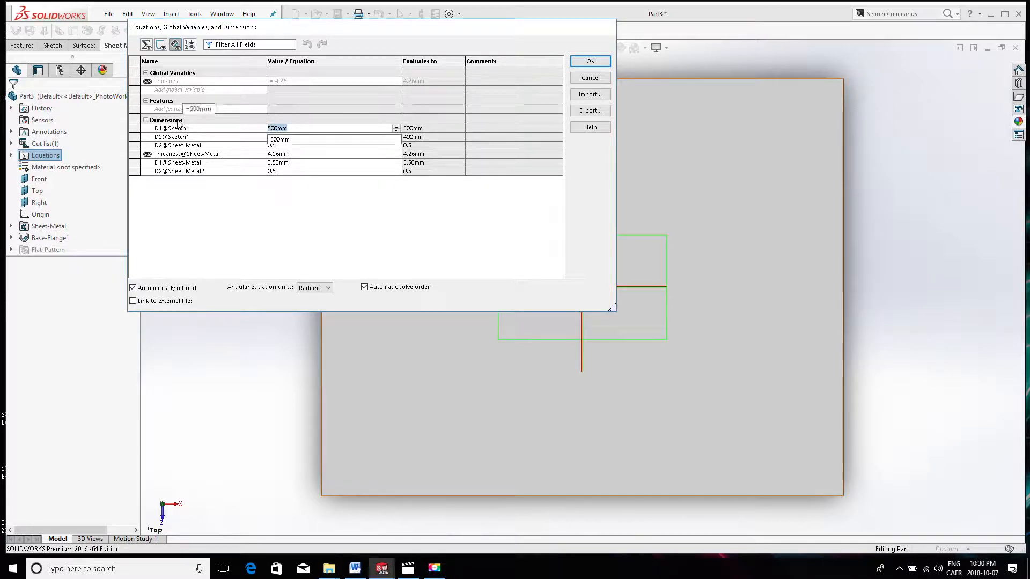
{"action": "type", "text": "600"}
{"action": "key", "text": "Return"}
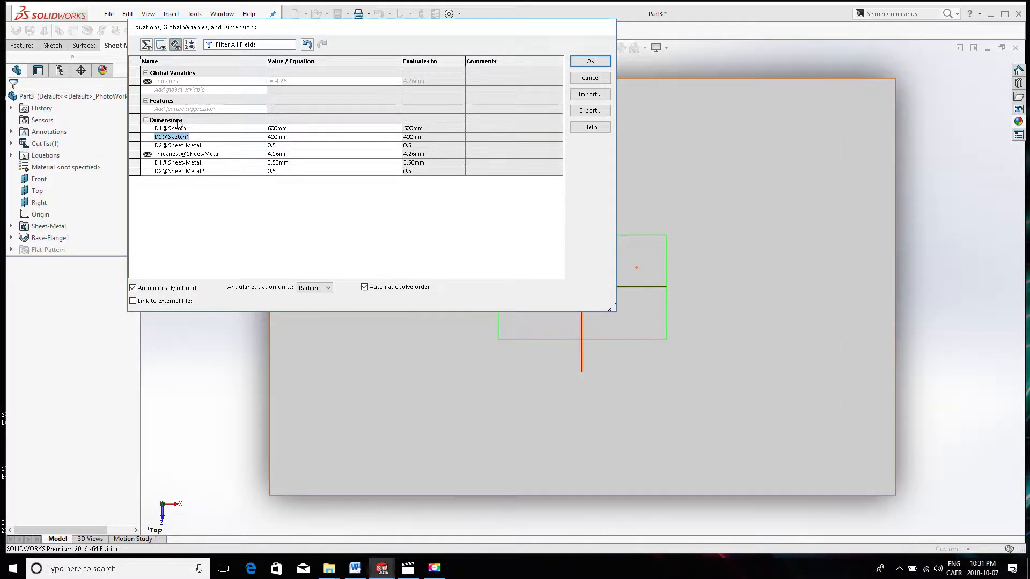
{"action": "left_click", "coordinate": [592, 67]}
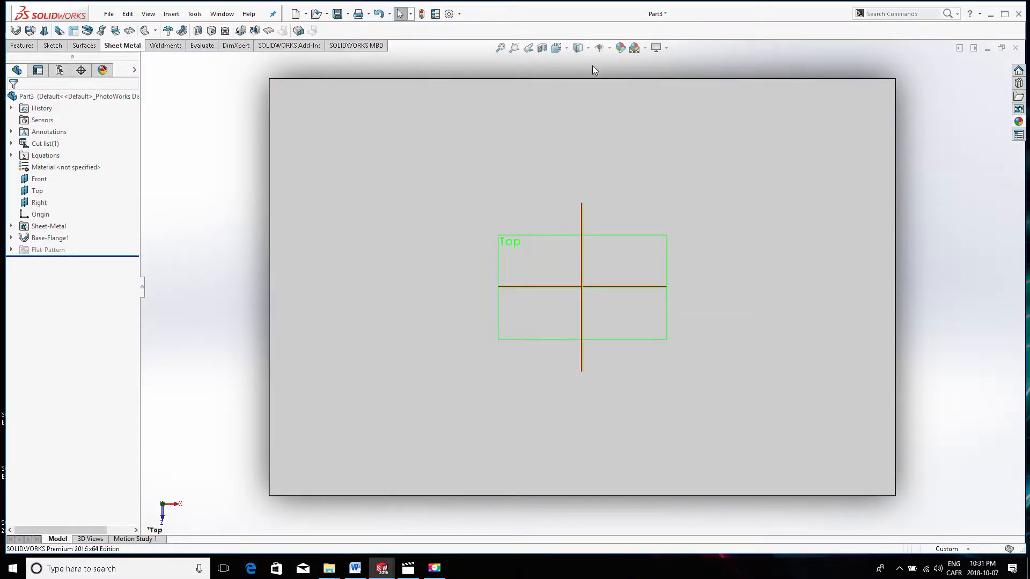
Display the base flange's sketch dimensions and inspect the value of its horizontal dimension D1@Sketch1.
{"action": "left_click", "coordinate": [550, 188]}
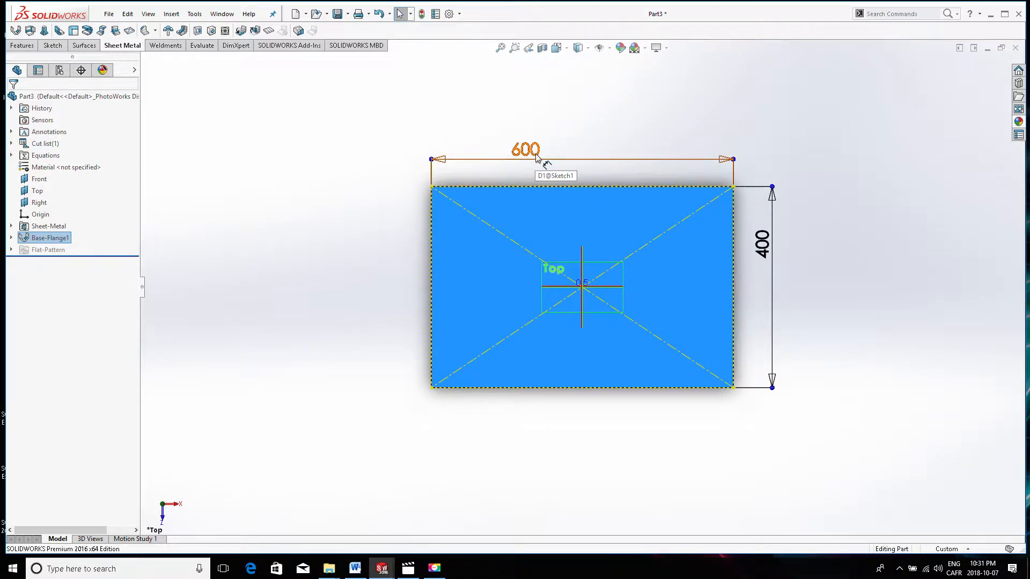
{"action": "scroll", "coordinate": [541, 179], "scroll_direction": "down", "scroll_amount": 2}
{"action": "left_click", "coordinate": [311, 226]}
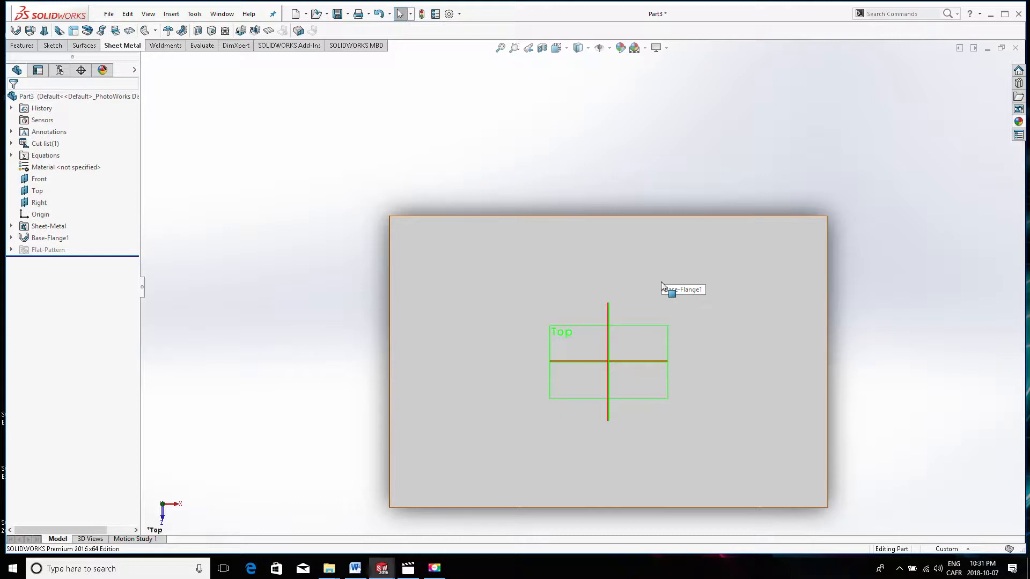
{"action": "double_click", "coordinate": [576, 276]}
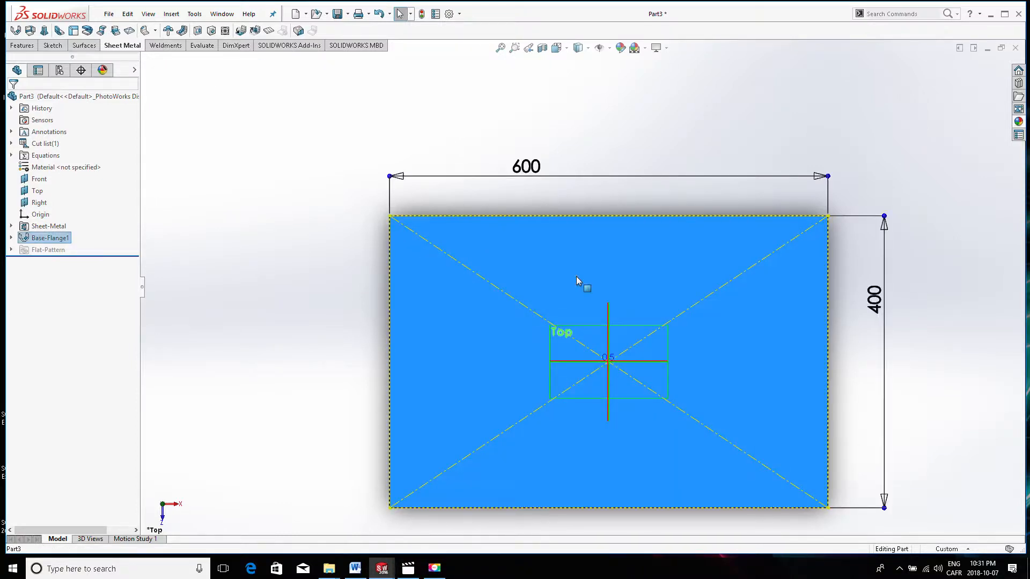
{"action": "double_click", "coordinate": [521, 169]}
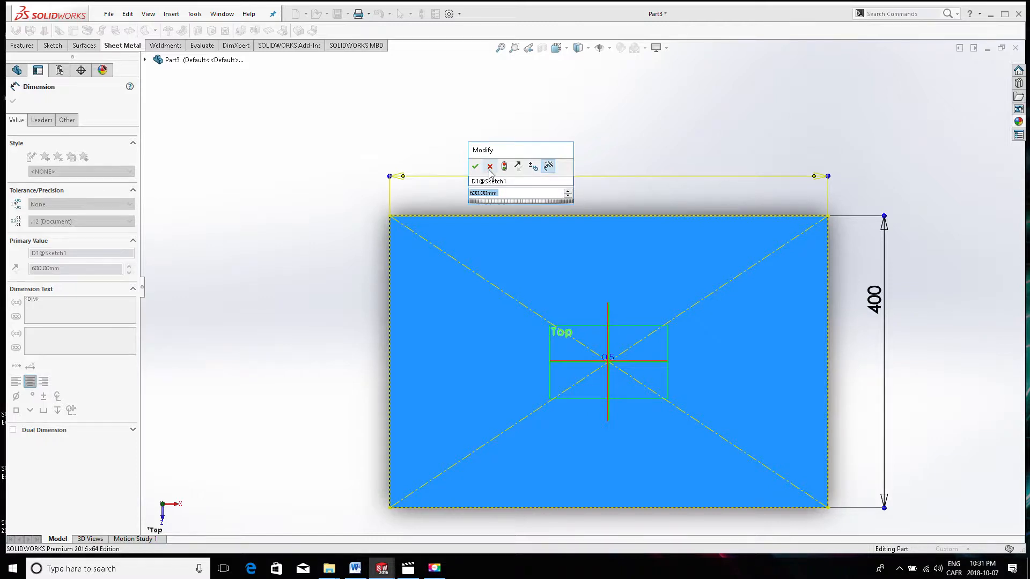
{"action": "key", "text": "Return"}
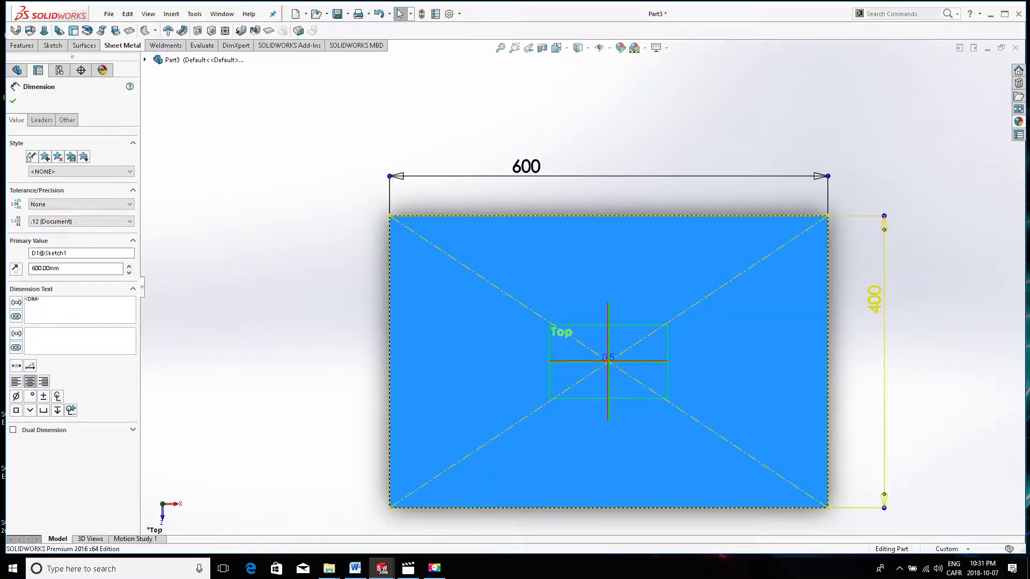
Drive the base flange's vertical dimension D2@Sketch1 with the equation ="D1@Sketch1"/2 and rebuild the part.
{"action": "double_click", "coordinate": [872, 301]}
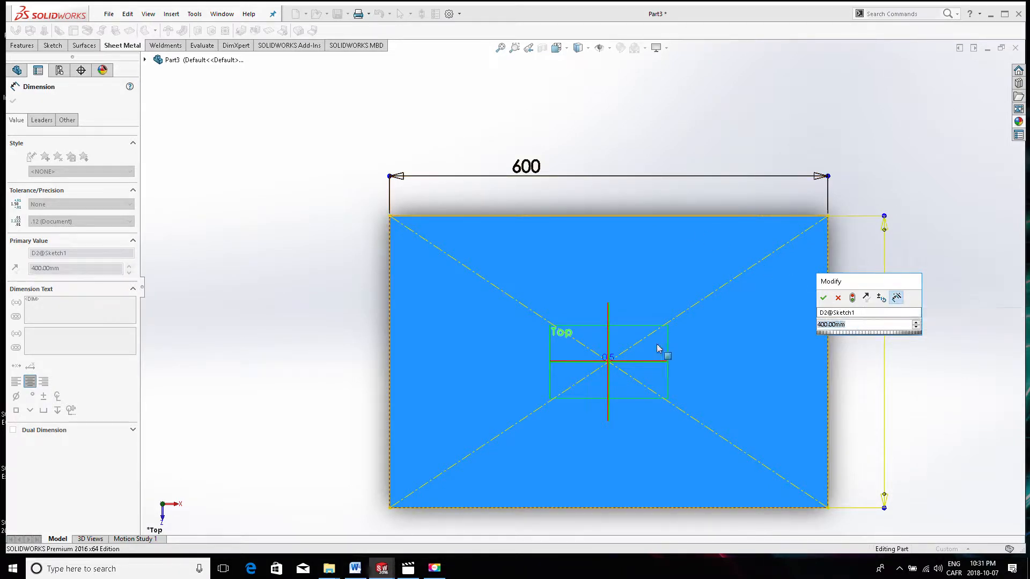
{"action": "type", "text": "="}
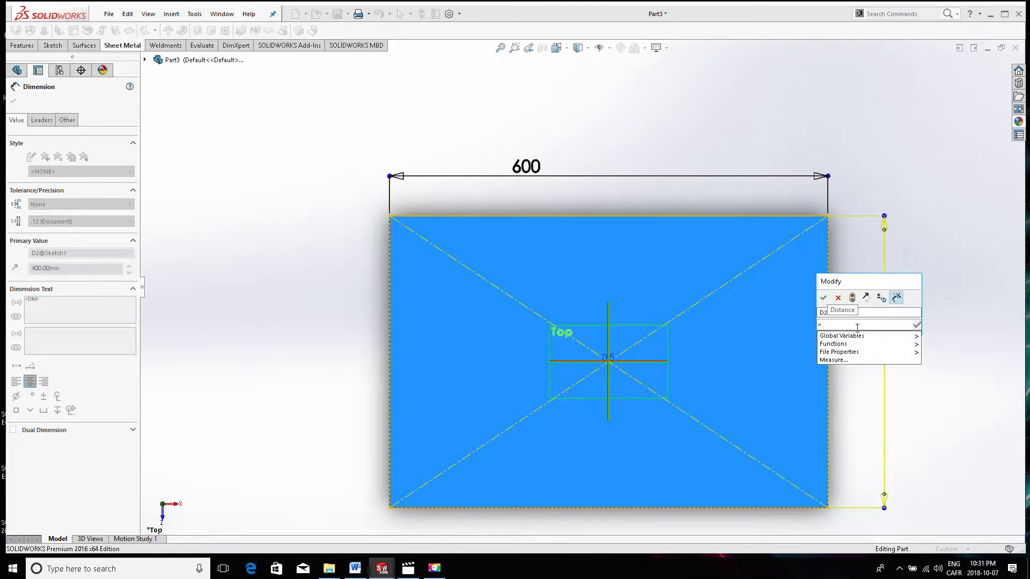
{"action": "mouse_move", "coordinate": [857, 353]}
{"action": "left_click", "coordinate": [531, 177]}
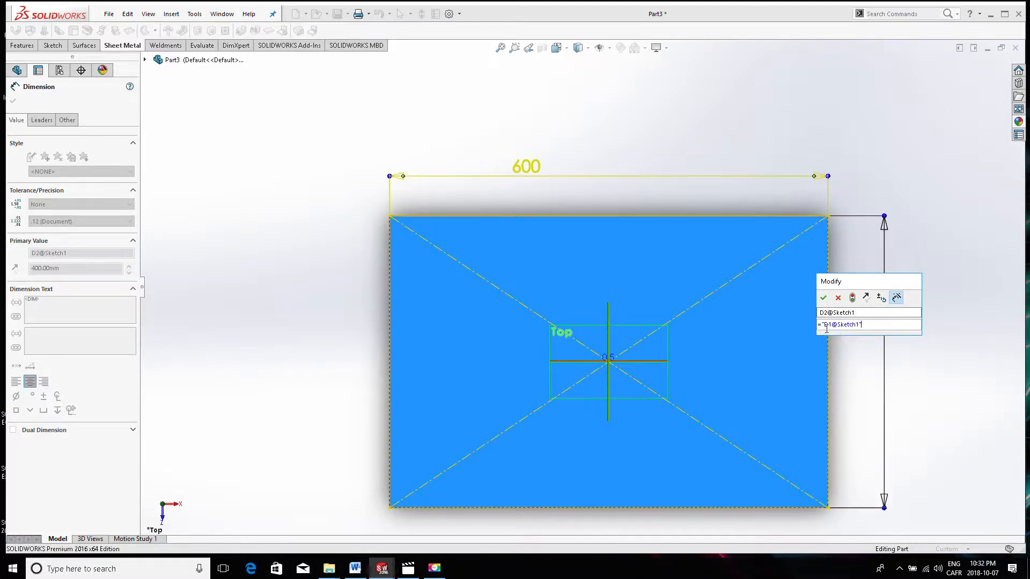
{"action": "type", "text": "/"}
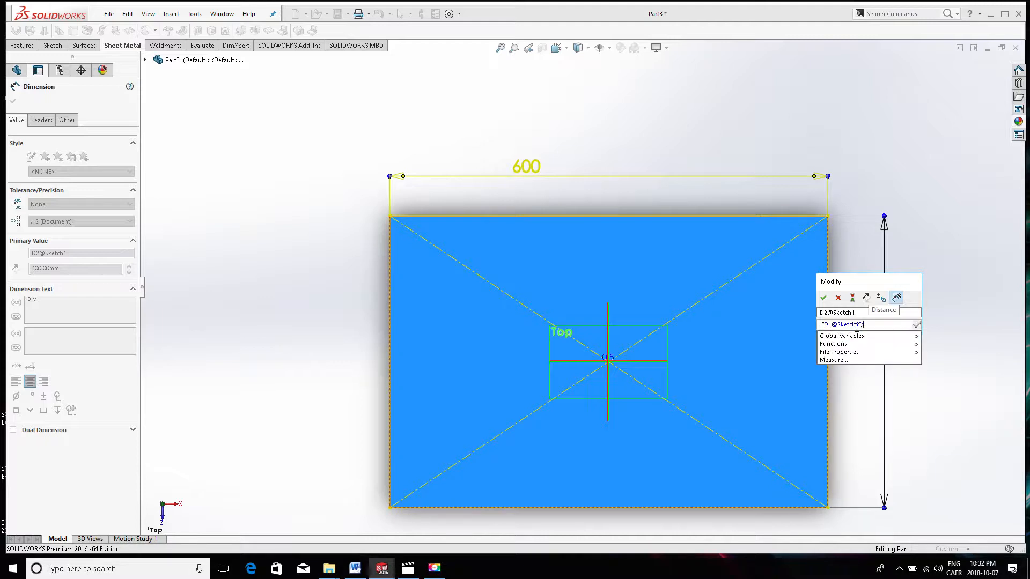
{"action": "type", "text": "2"}
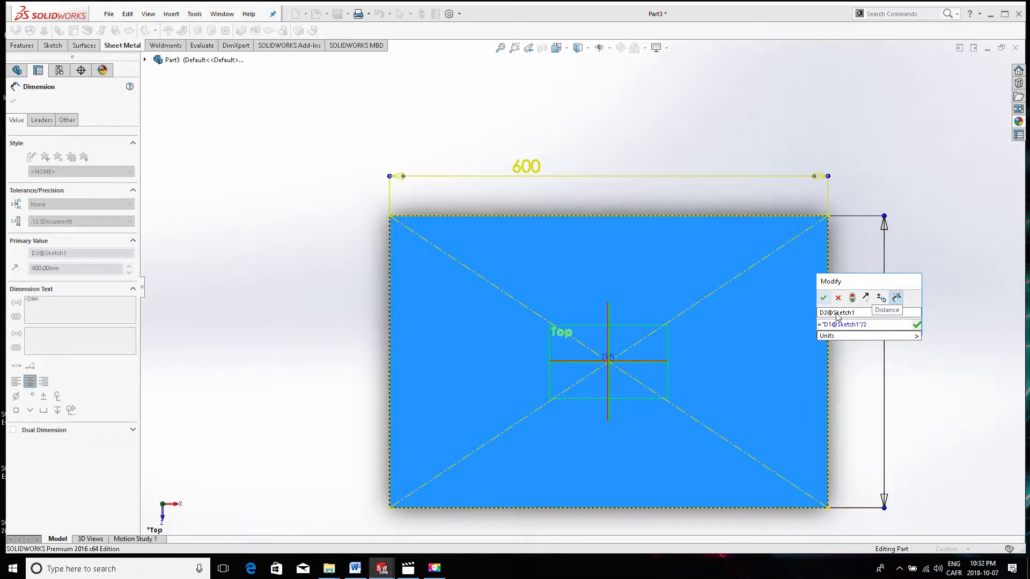
{"action": "left_click", "coordinate": [824, 298]}
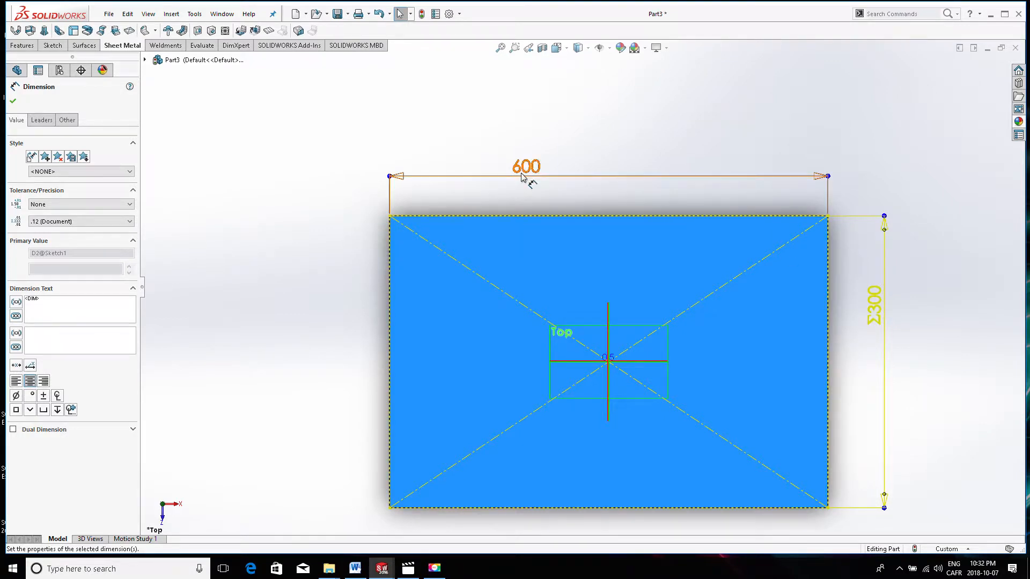
{"action": "left_click", "coordinate": [914, 327]}
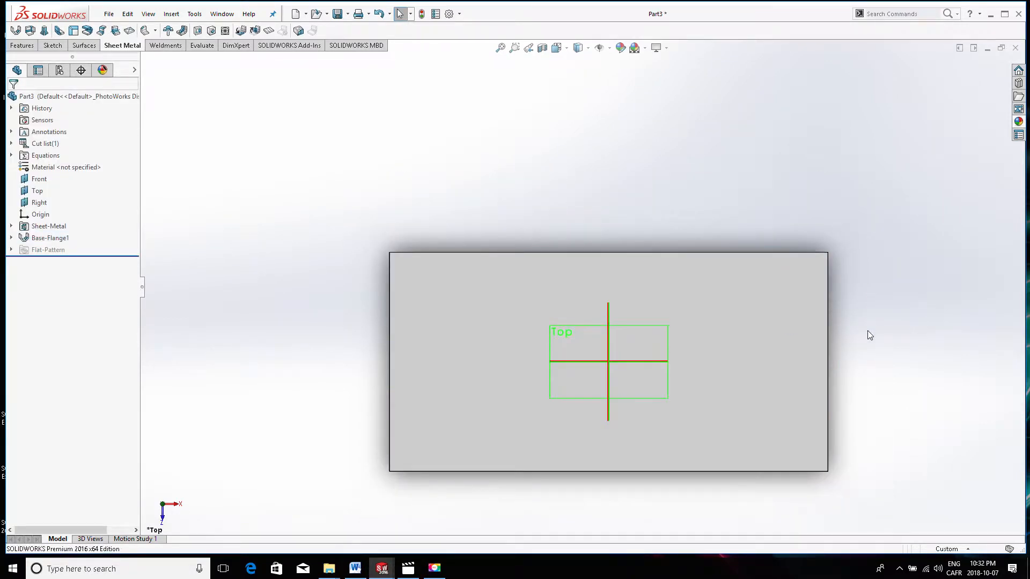
Set the base flange's horizontal dimension D1@Sketch1 to 1000 mm, rebuild the part and fit it in view.
{"action": "double_click", "coordinate": [779, 320]}
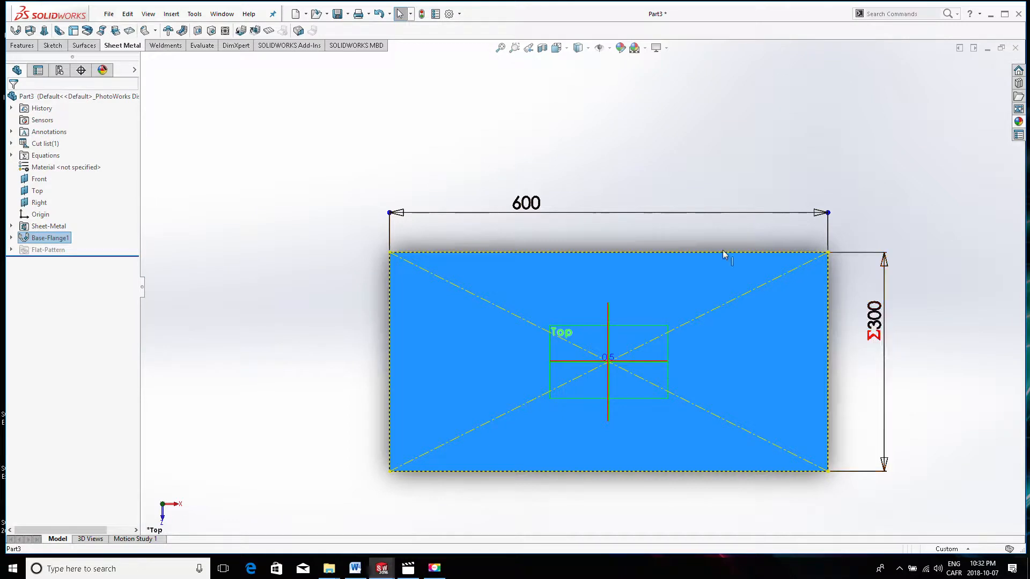
{"action": "double_click", "coordinate": [529, 203]}
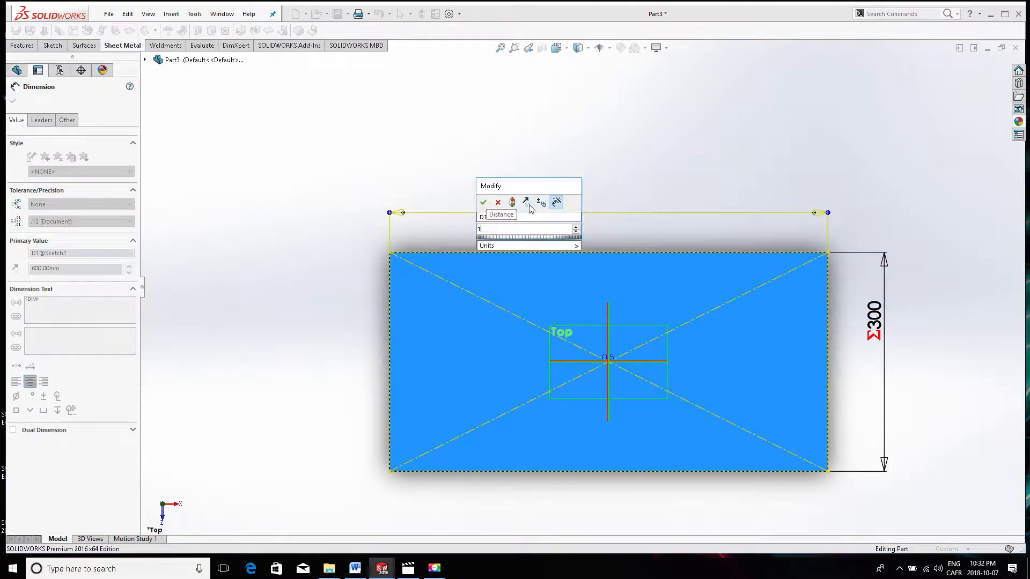
{"action": "type", "text": "1000"}
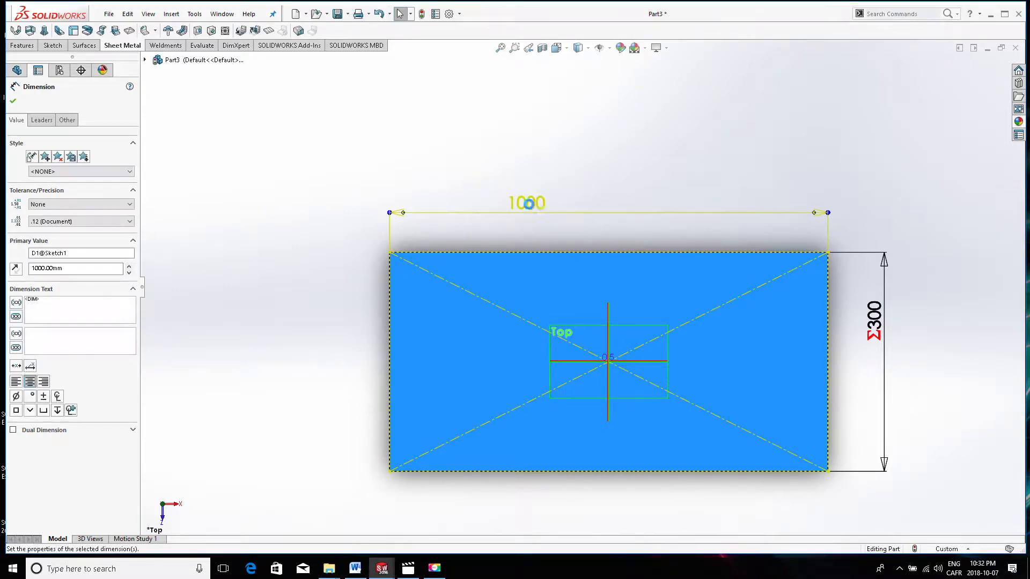
{"action": "key", "text": "ctrl+b"}
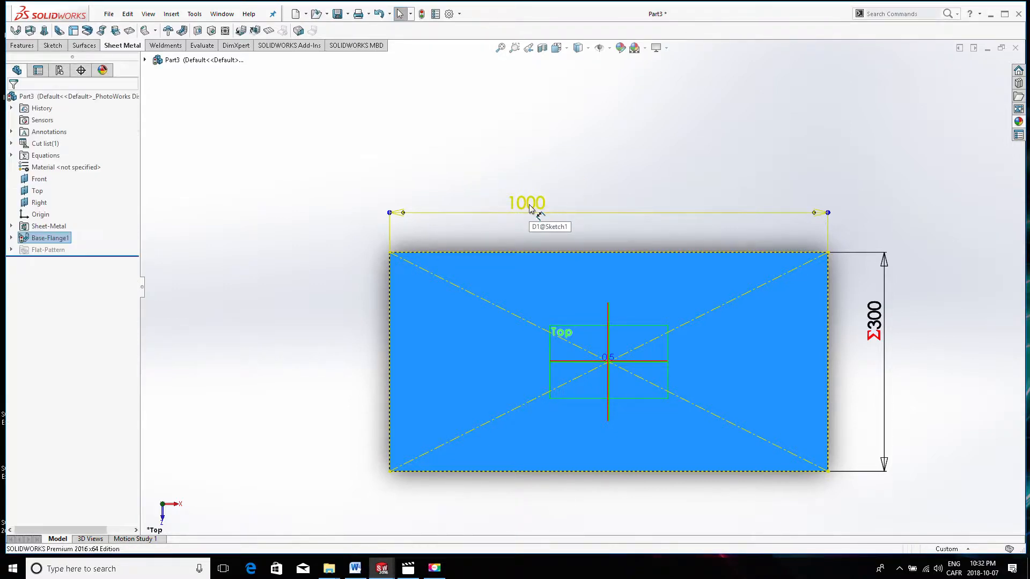
{"action": "key", "text": "f"}
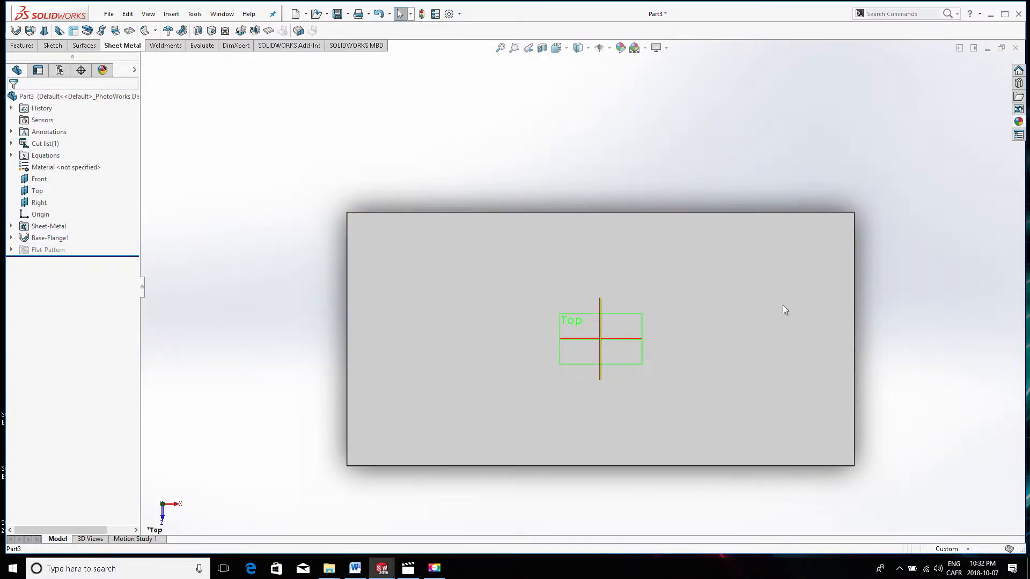
Change the equation of the base flange's vertical dimension D2@Sketch1 to ="D1@Sketch1"*2.
{"action": "double_click", "coordinate": [783, 310]}
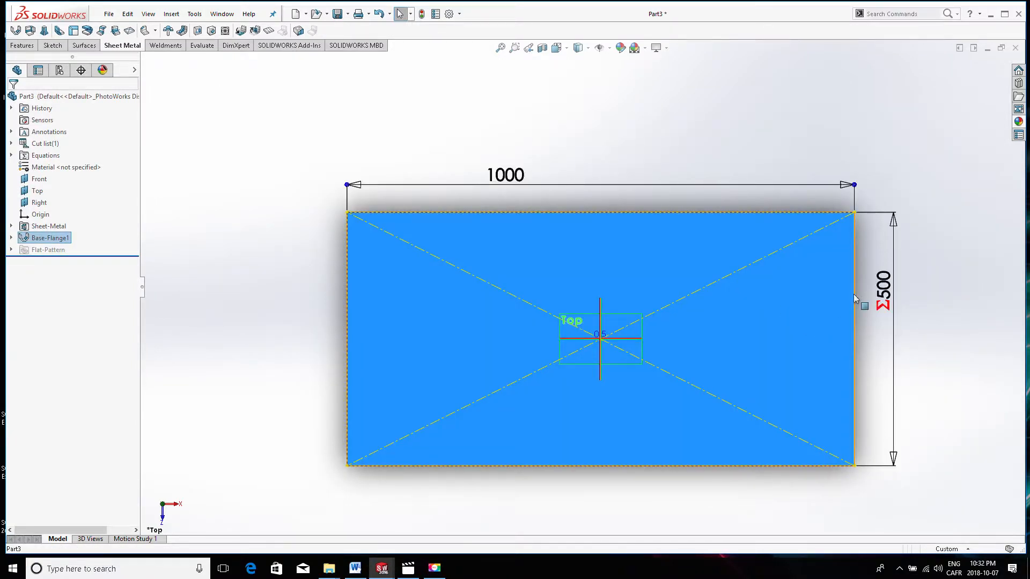
{"action": "double_click", "coordinate": [884, 290]}
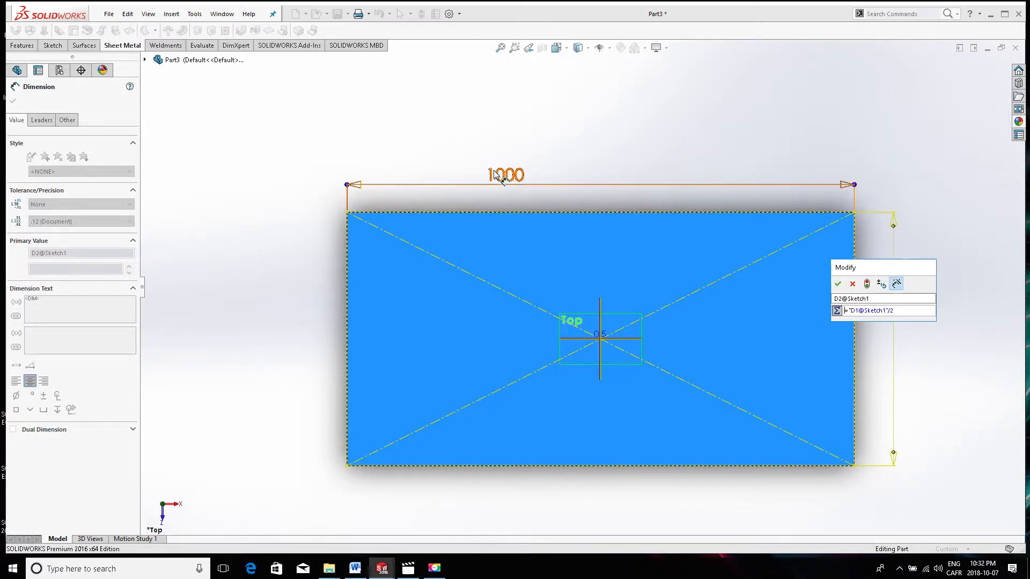
{"action": "left_click", "coordinate": [893, 311]}
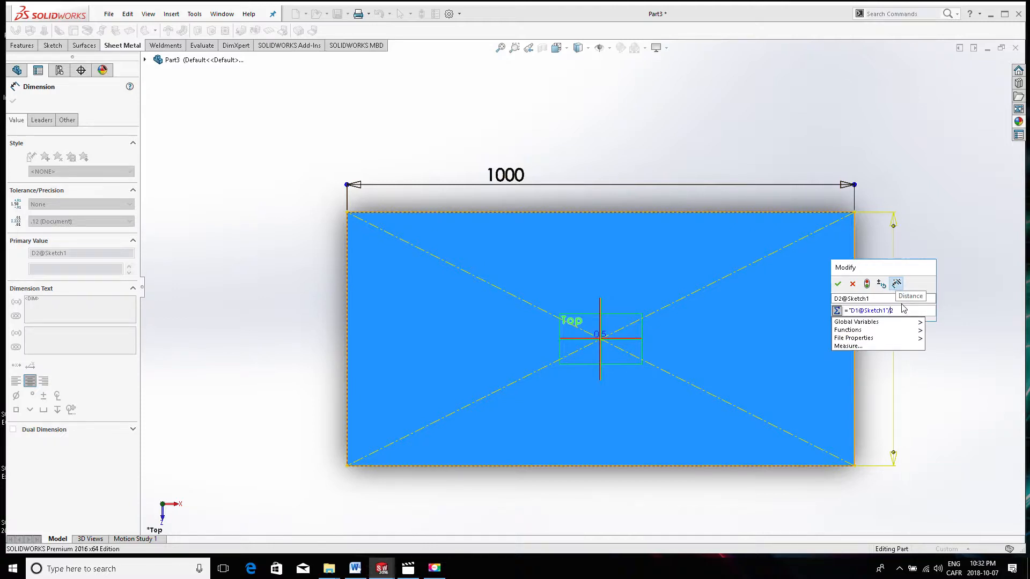
{"action": "key", "text": "BackSpace"}
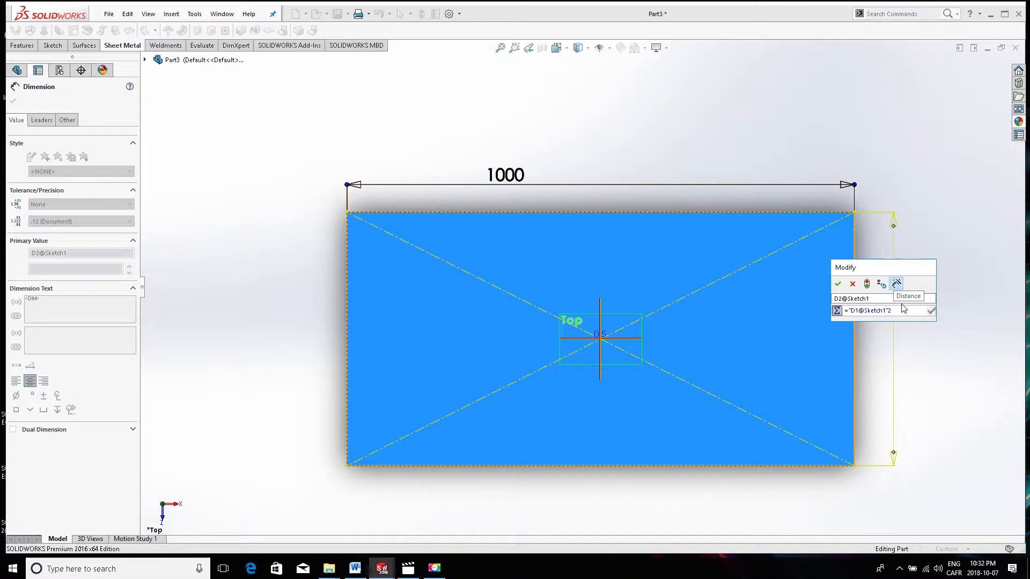
{"action": "type", "text": "*"}
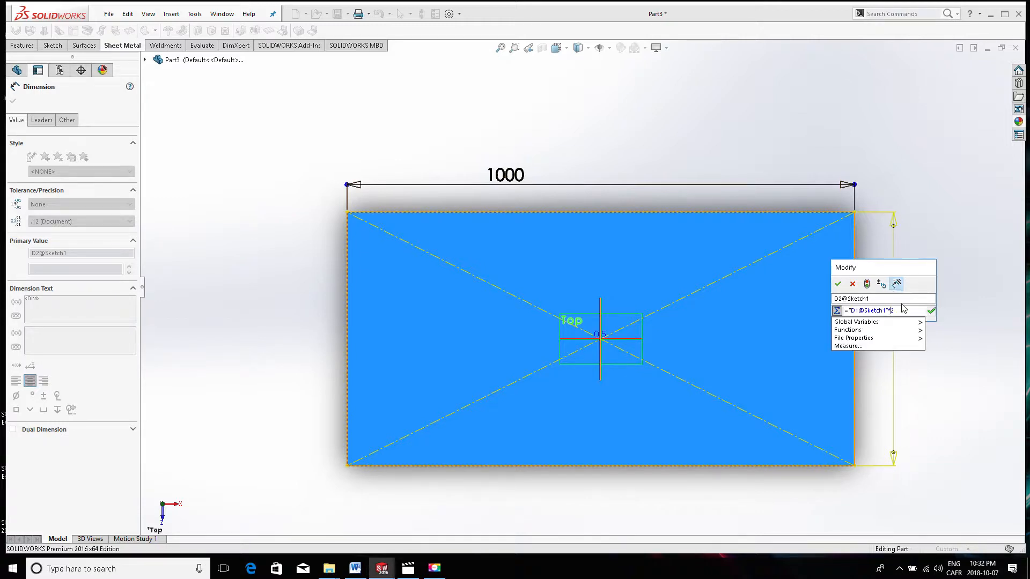
{"action": "left_click", "coordinate": [838, 285]}
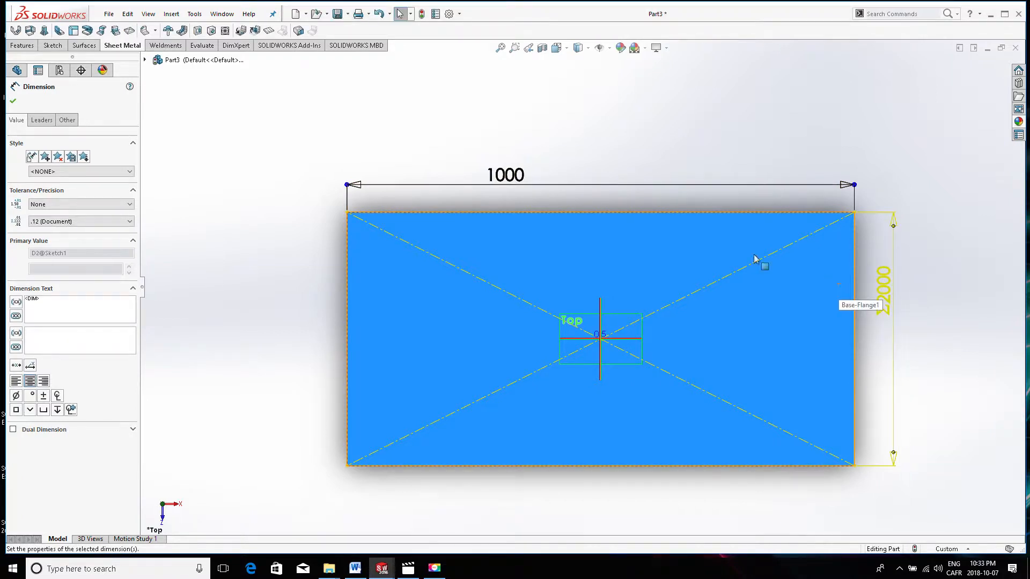
Rebuild the part, fit it in view and select the base flange's face to check its sketch dimensions.
{"action": "key", "text": "ctrl+b"}
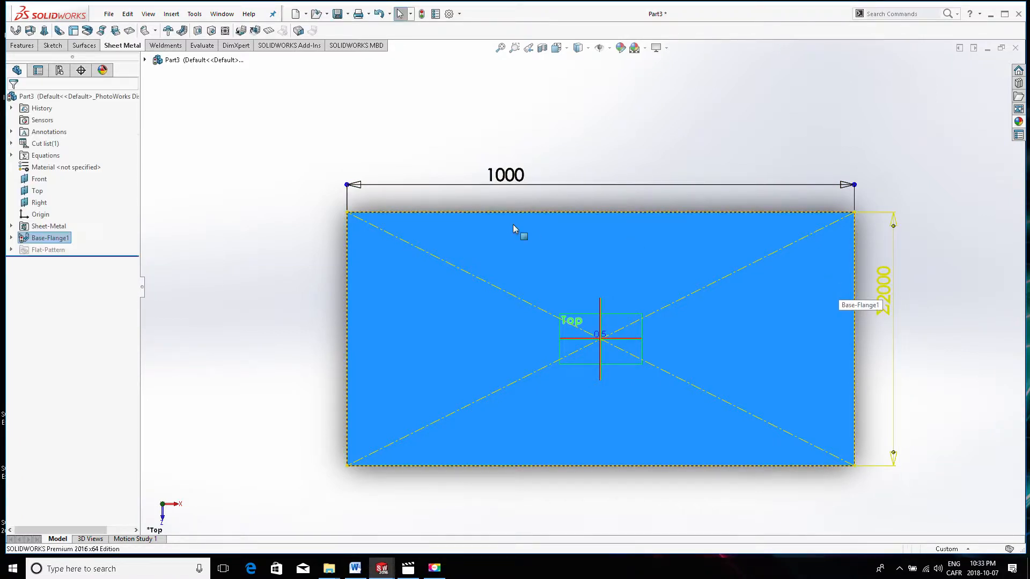
{"action": "key", "text": "f"}
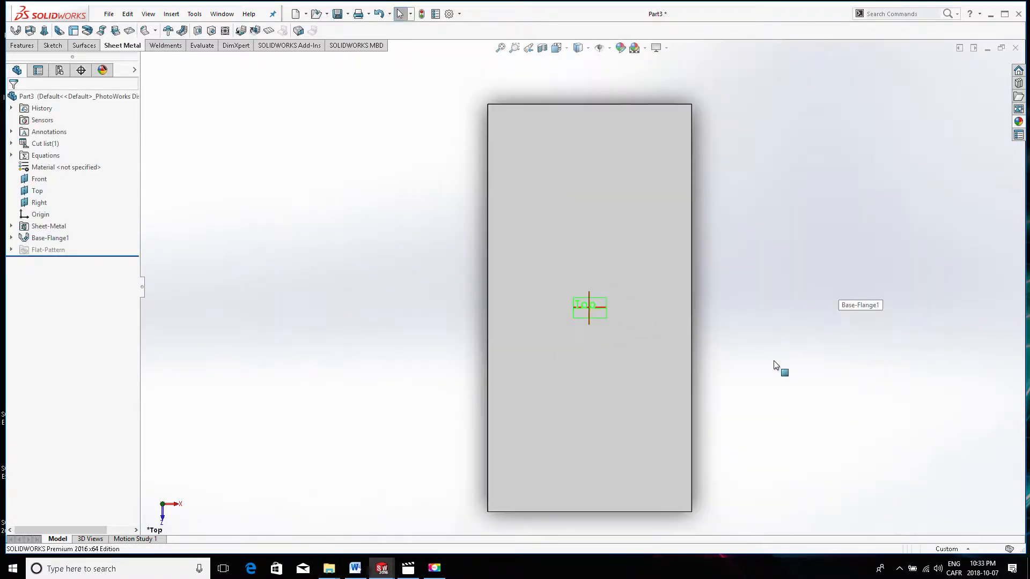
{"action": "left_click", "coordinate": [641, 342]}
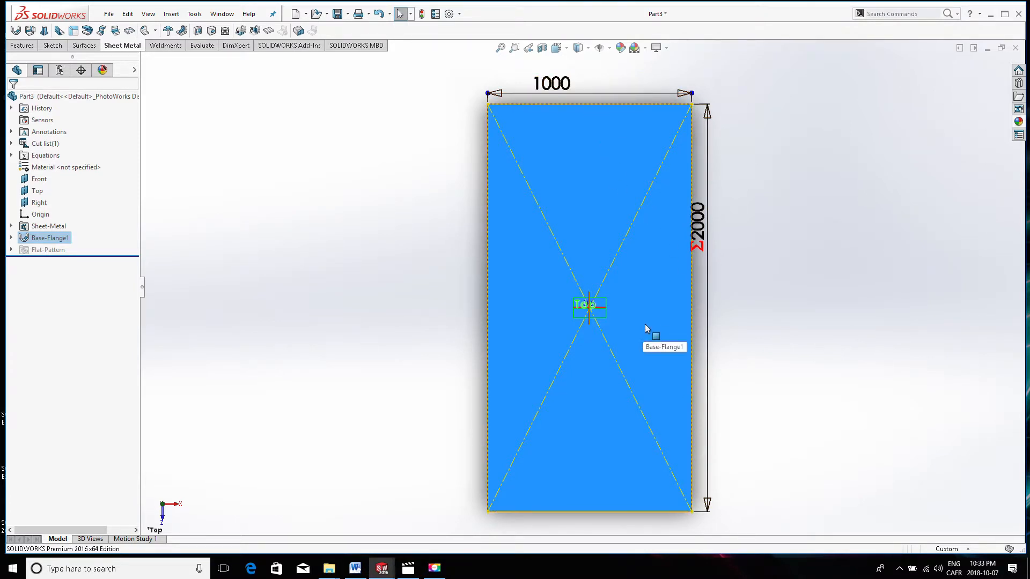
{"action": "middle_click_drag", "start_coordinate": [645, 324], "coordinate": [642, 284]}
{"action": "left_click", "coordinate": [642, 285]}
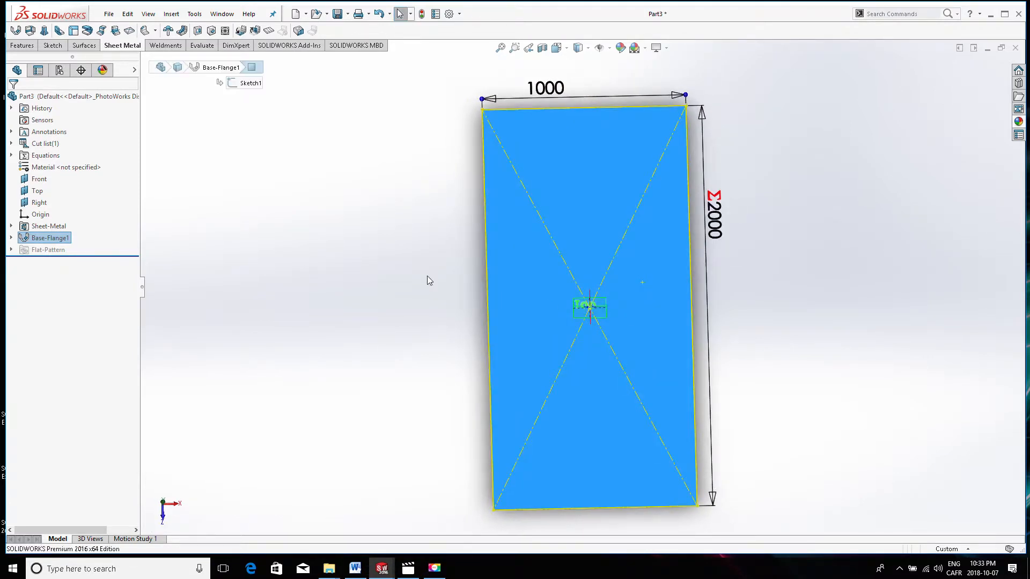
{"action": "left_click", "coordinate": [427, 278]}
Start a sketch on the base flange's large face and draw a circle of about 264 mm radius centred on the origin.
{"action": "scroll", "coordinate": [599, 317], "scroll_direction": "down", "scroll_amount": 3}
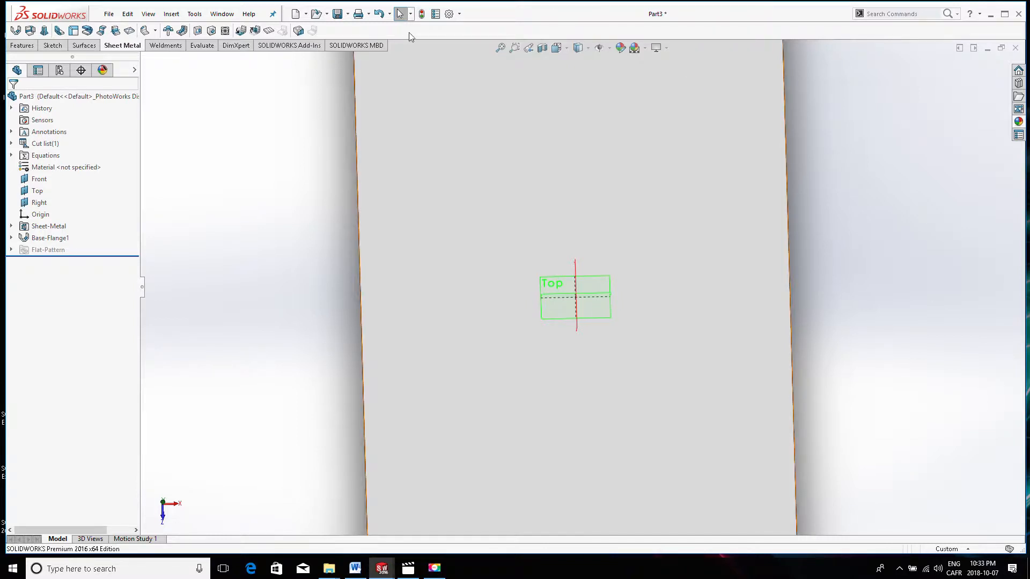
{"action": "left_click", "coordinate": [54, 45]}
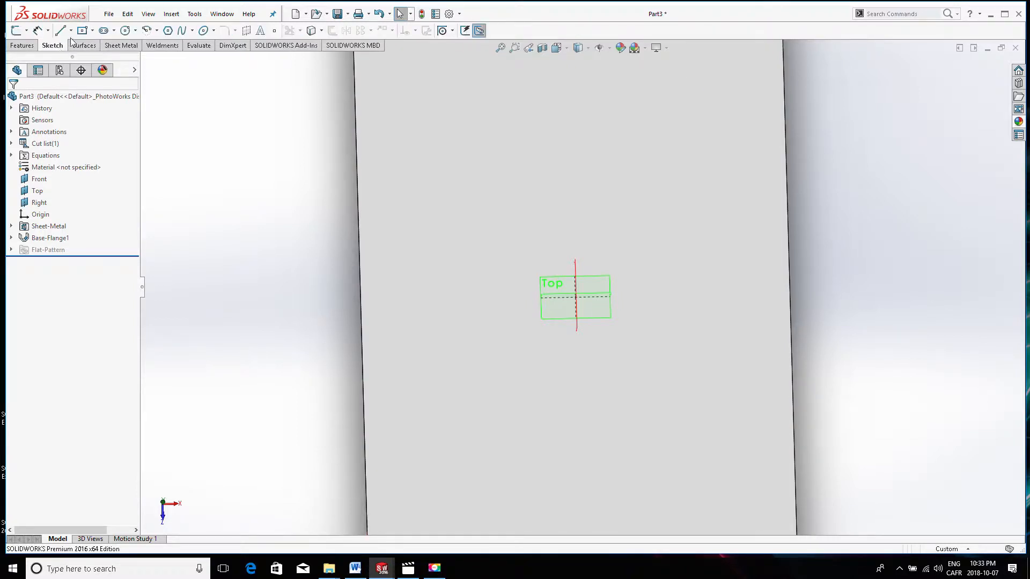
{"action": "left_click", "coordinate": [125, 32]}
{"action": "left_click", "coordinate": [578, 217]}
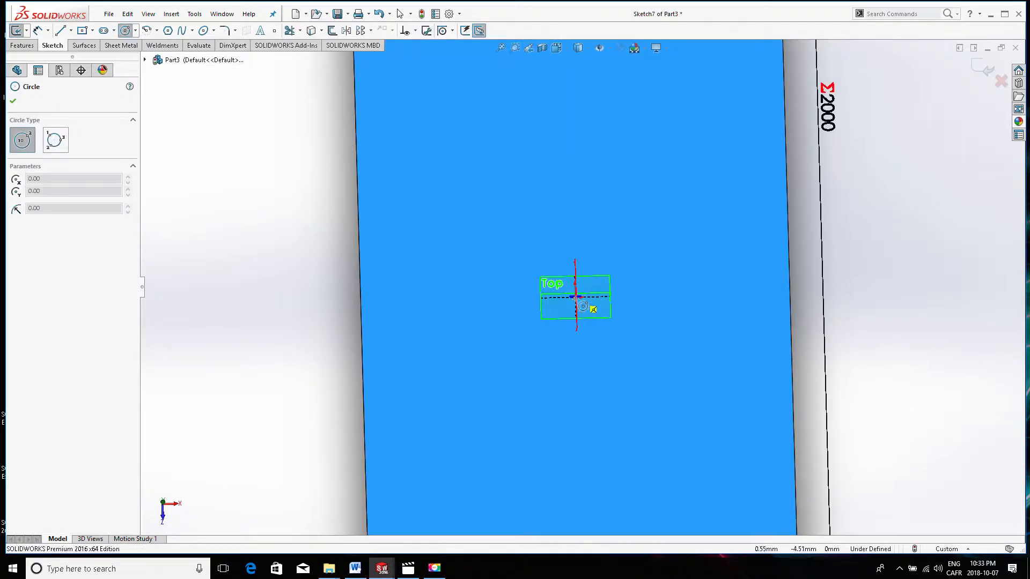
{"action": "left_click", "coordinate": [576, 298]}
{"action": "left_click", "coordinate": [553, 188]}
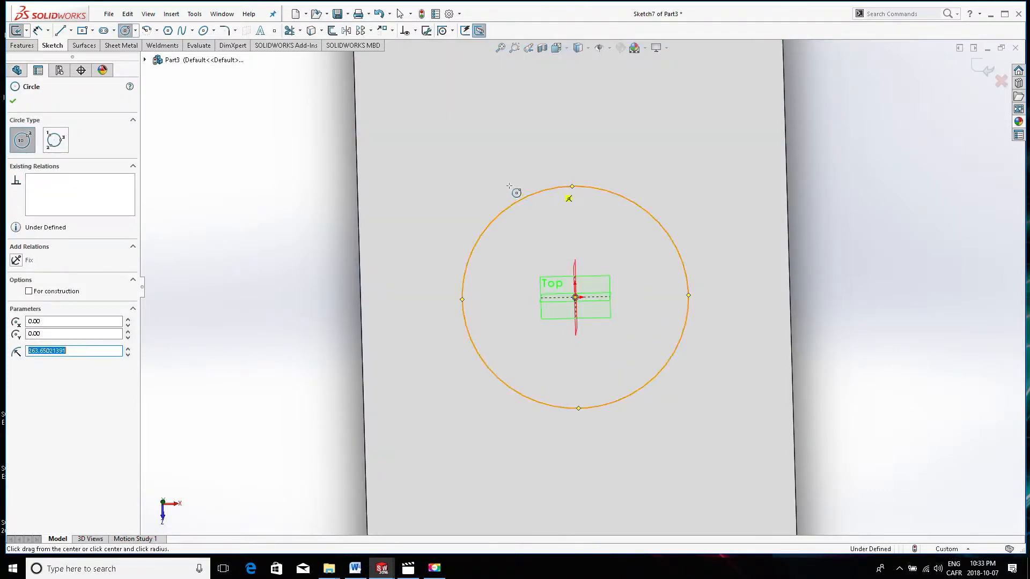
Dimension the circle's diameter as 500 mm and exit the sketch.
{"action": "left_click", "coordinate": [38, 31]}
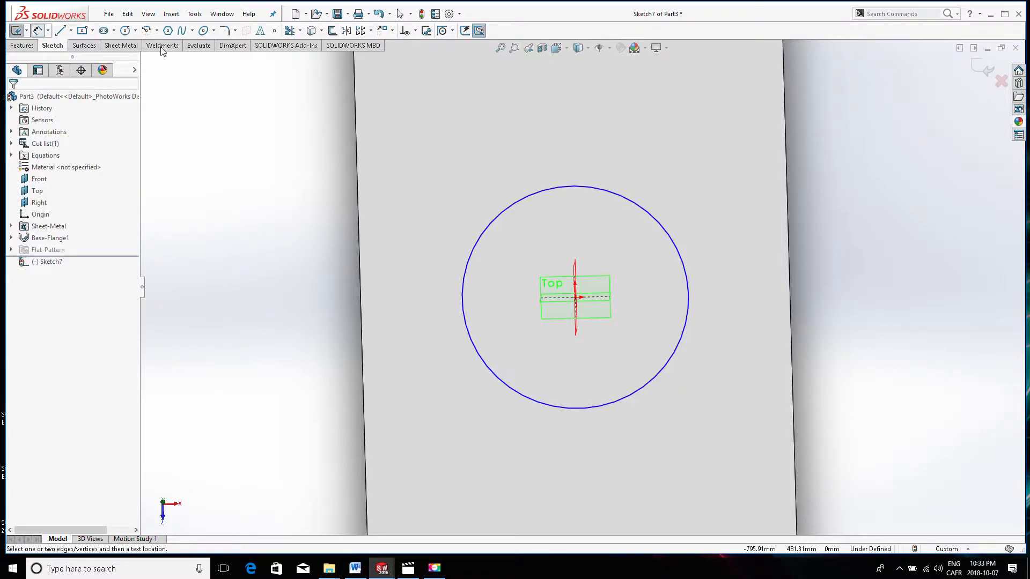
{"action": "left_click", "coordinate": [588, 187]}
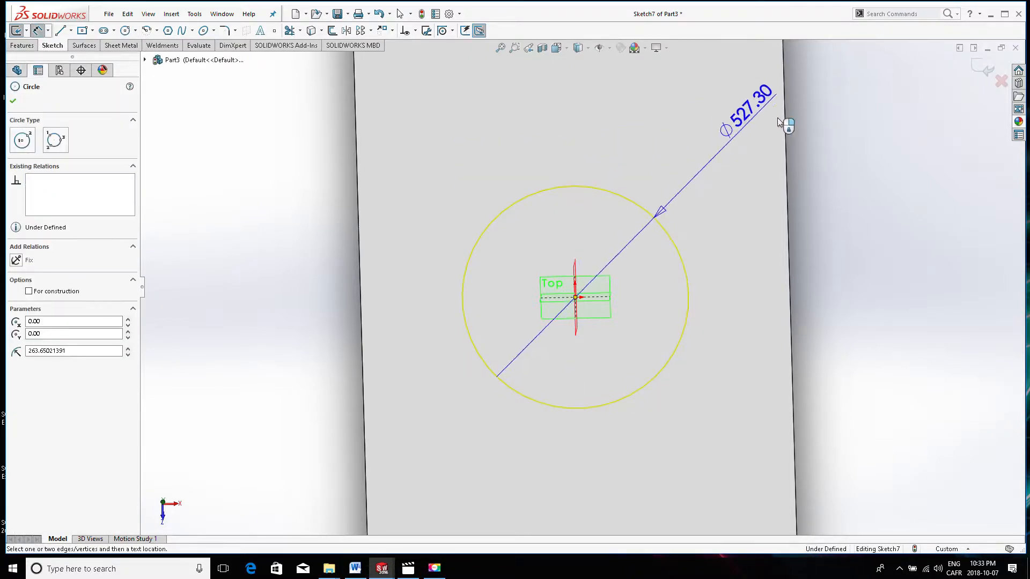
{"action": "left_click", "coordinate": [729, 110]}
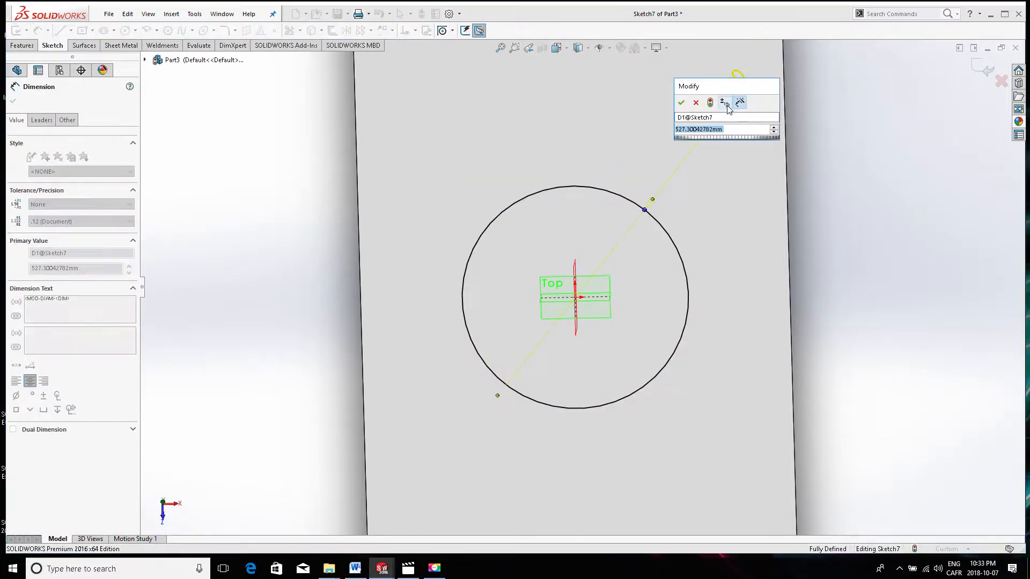
{"action": "type", "text": "500"}
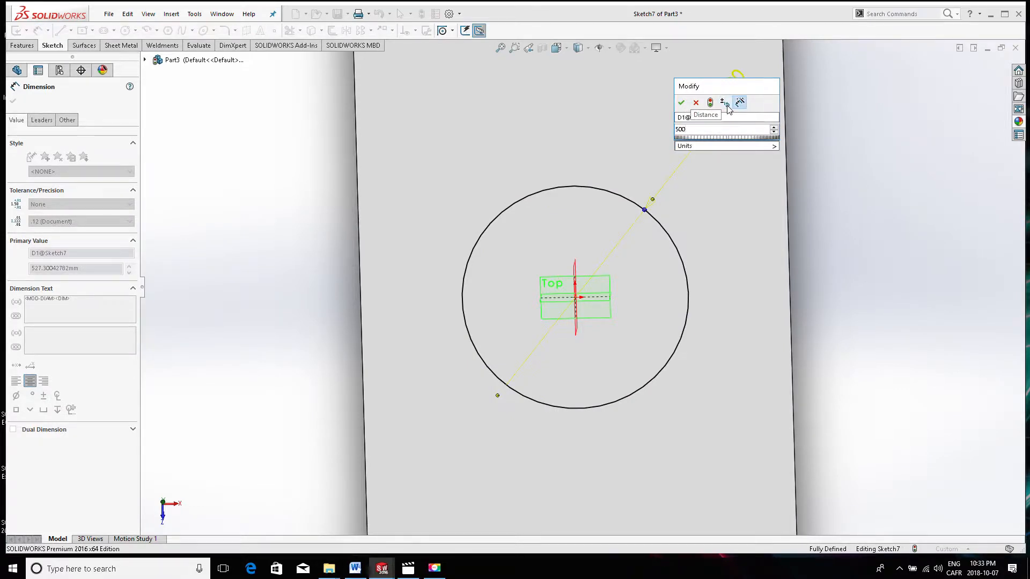
{"action": "key", "text": "Return"}
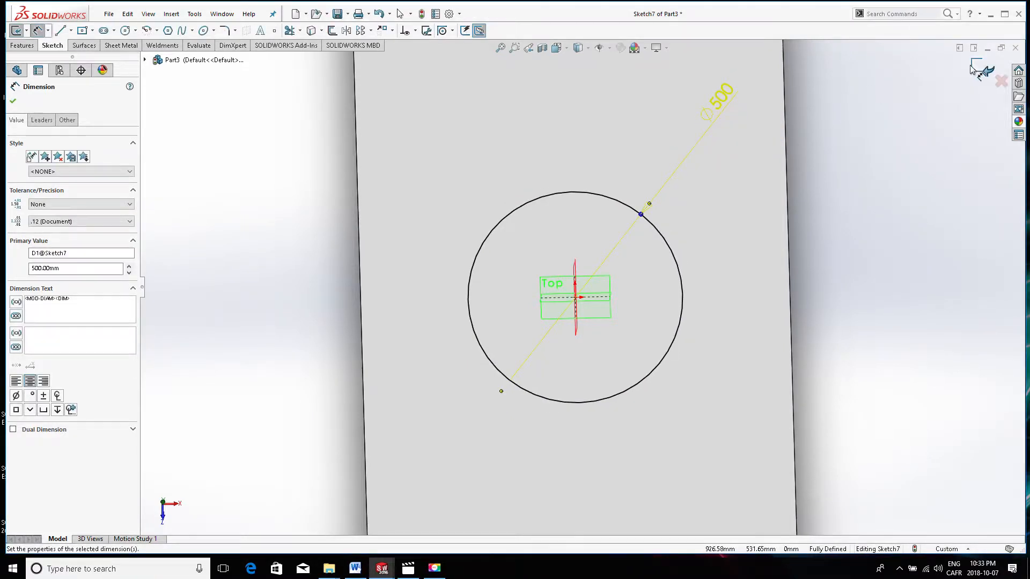
{"action": "left_click", "coordinate": [975, 70]}
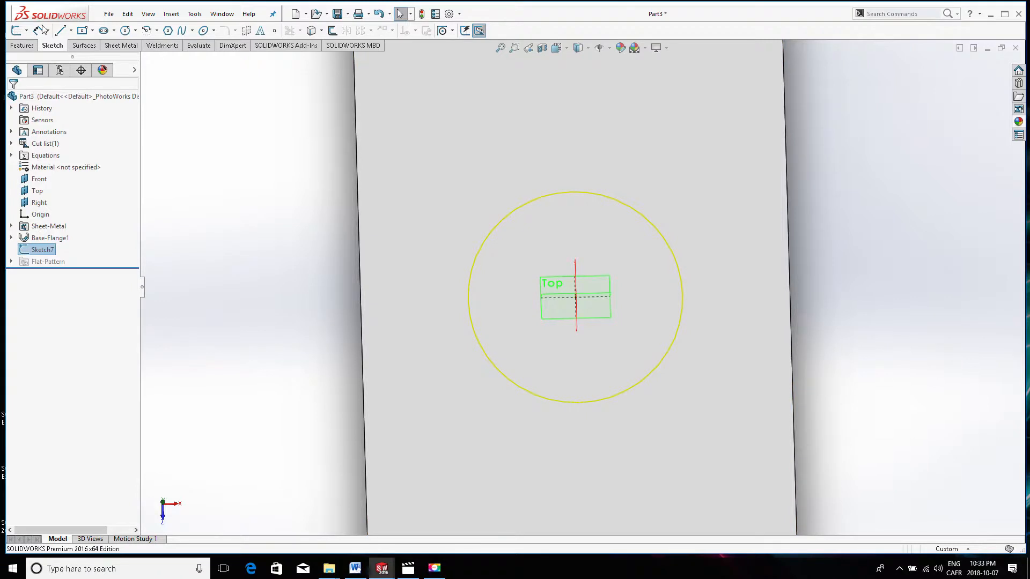
Cut-extrude the circle Through All to make a central hole in the base flange, and fit the part in view.
{"action": "left_click", "coordinate": [22, 45]}
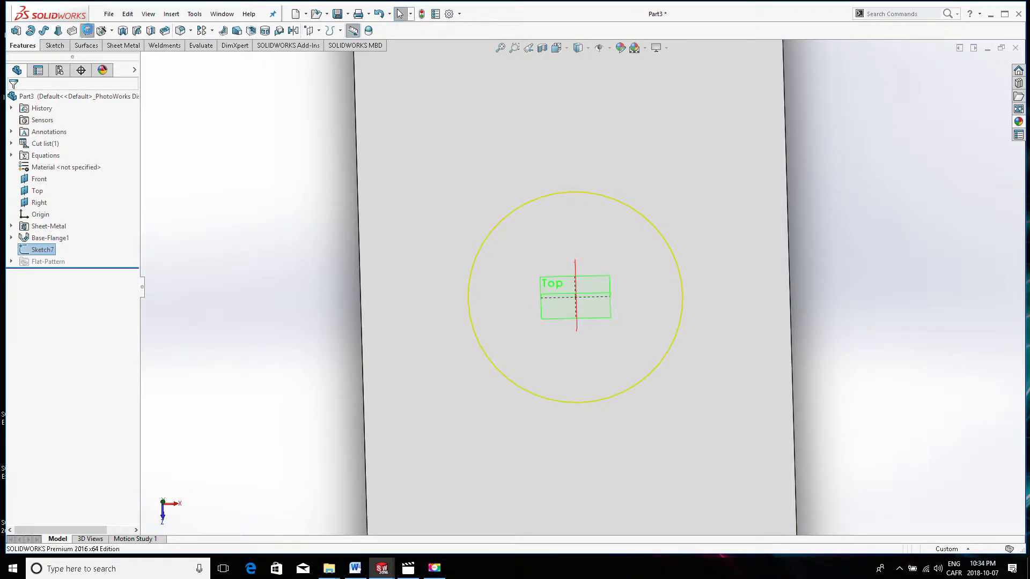
{"action": "left_click", "coordinate": [87, 31]}
{"action": "left_click", "coordinate": [42, 165]}
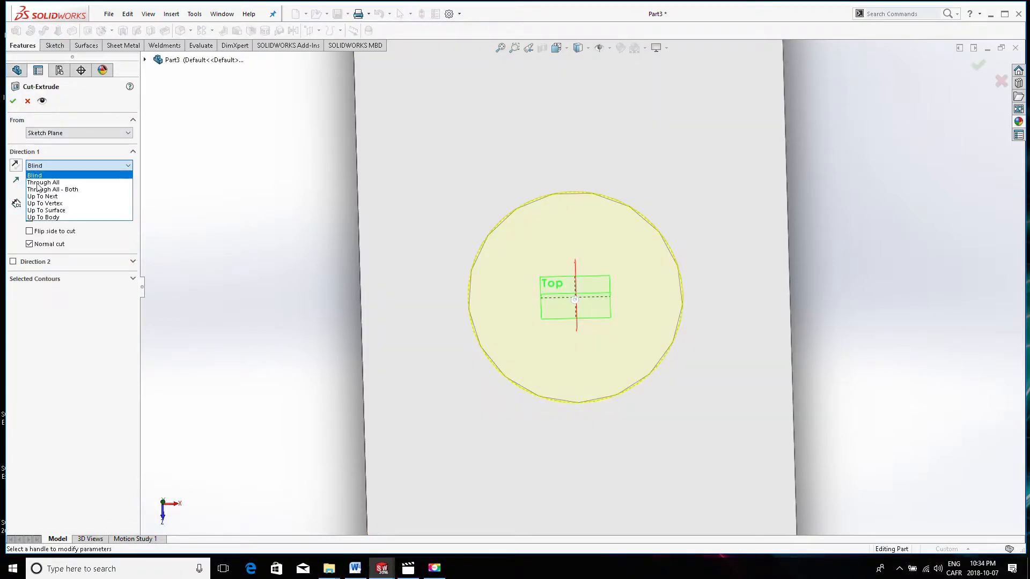
{"action": "left_click", "coordinate": [42, 182]}
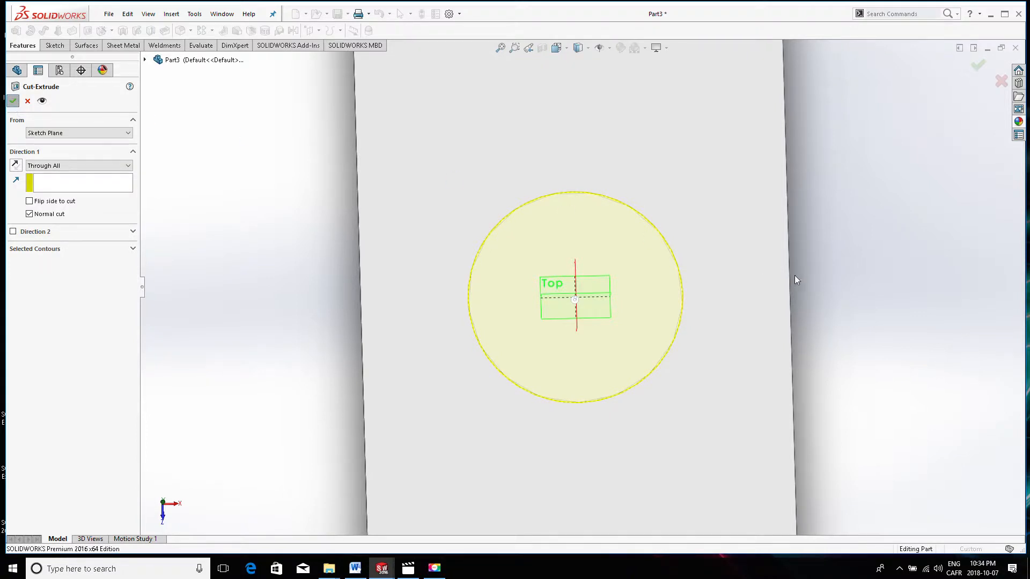
{"action": "key", "text": "Return"}
{"action": "key", "text": "f"}
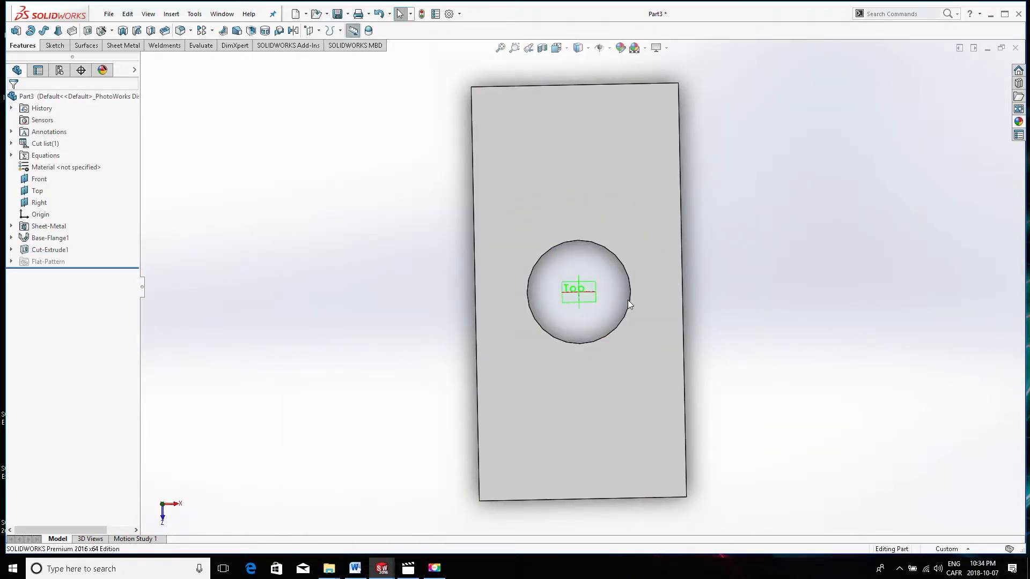
{"action": "scroll", "coordinate": [659, 302], "scroll_direction": "down", "scroll_amount": 5}
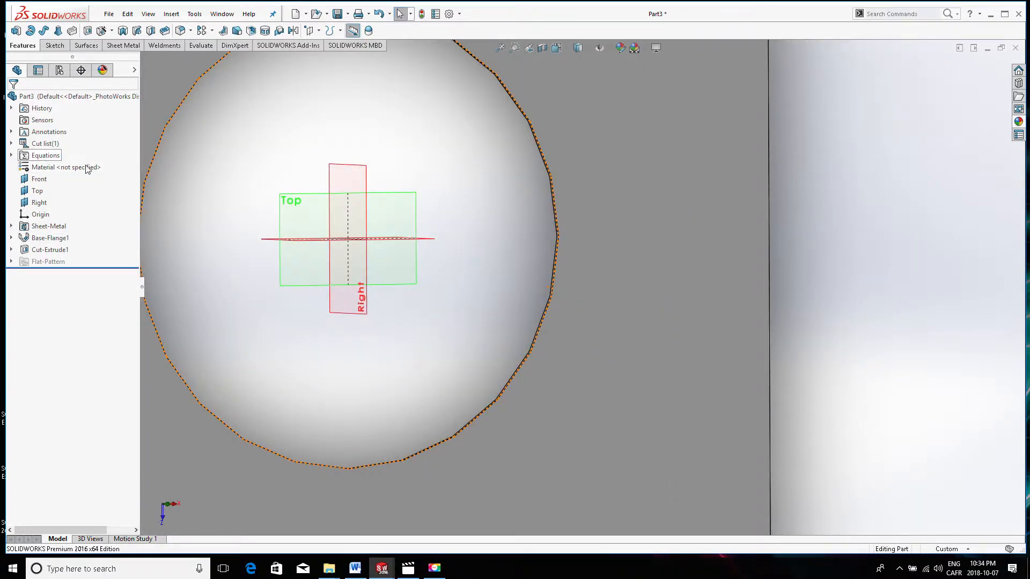
{"action": "scroll", "coordinate": [591, 300], "scroll_direction": "up", "scroll_amount": 5}
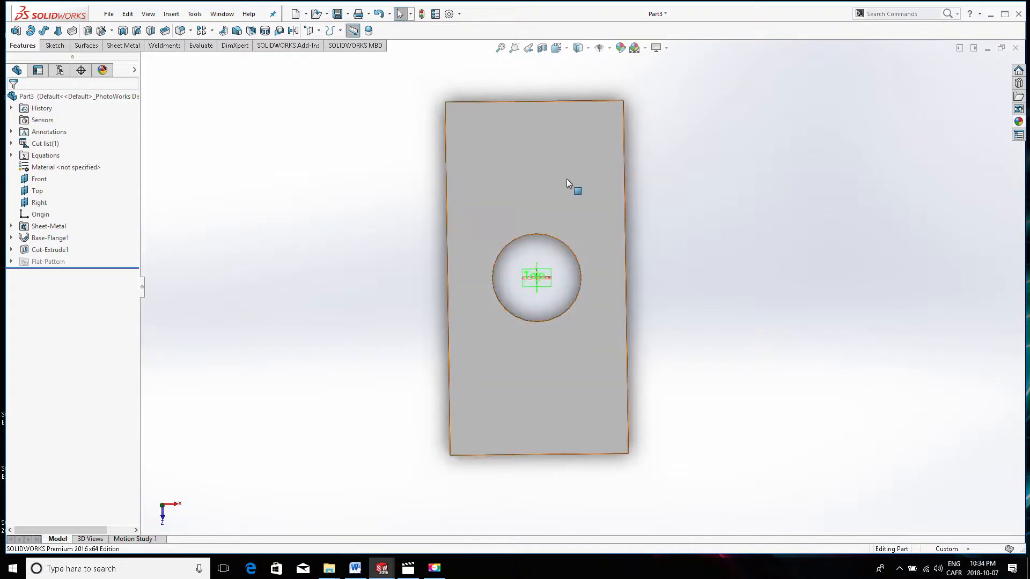
{"action": "left_click", "coordinate": [566, 179]}
{"action": "left_click", "coordinate": [327, 223]}
{"action": "left_click", "coordinate": [504, 191]}
{"action": "left_click", "coordinate": [700, 220]}
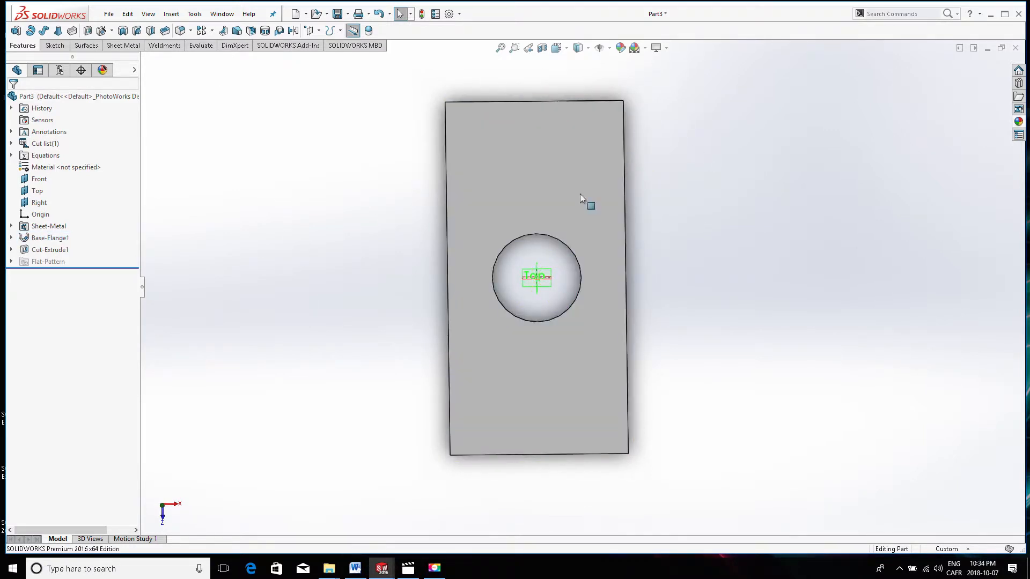
{"action": "left_click", "coordinate": [531, 150]}
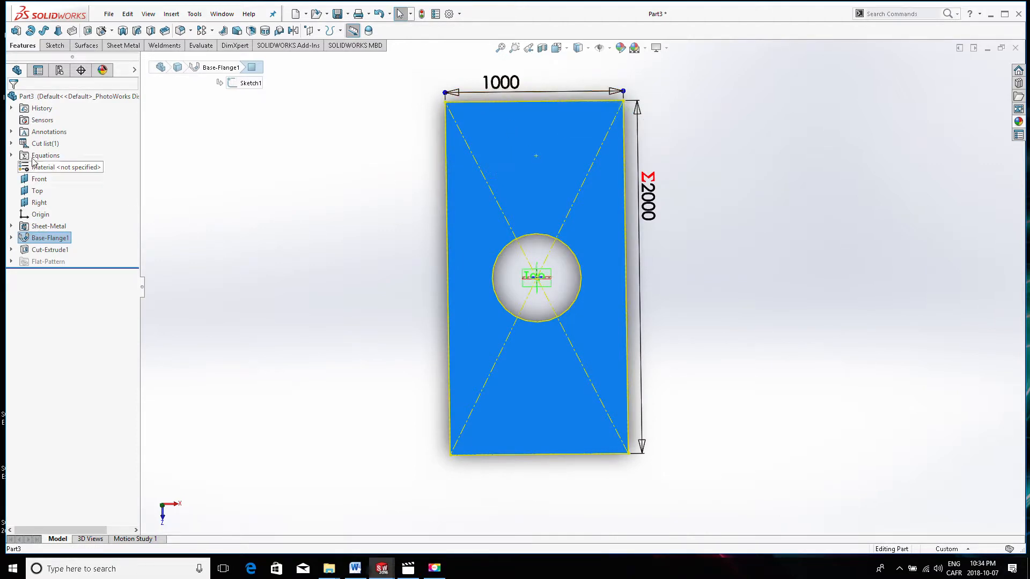
Turn on the permanent display of all feature dimensions on the part.
{"action": "right_click", "coordinate": [39, 132]}
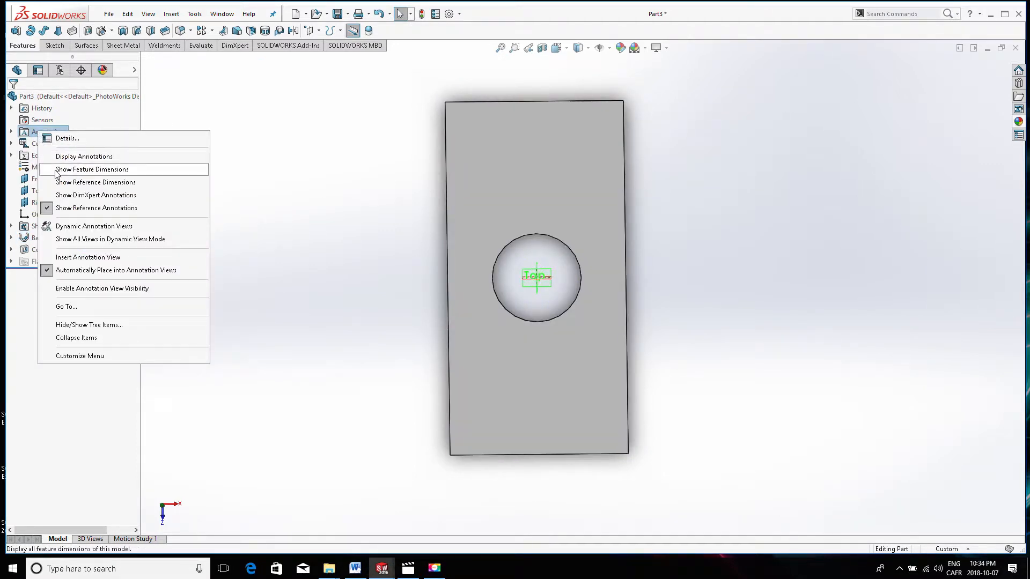
{"action": "right_click", "coordinate": [33, 132]}
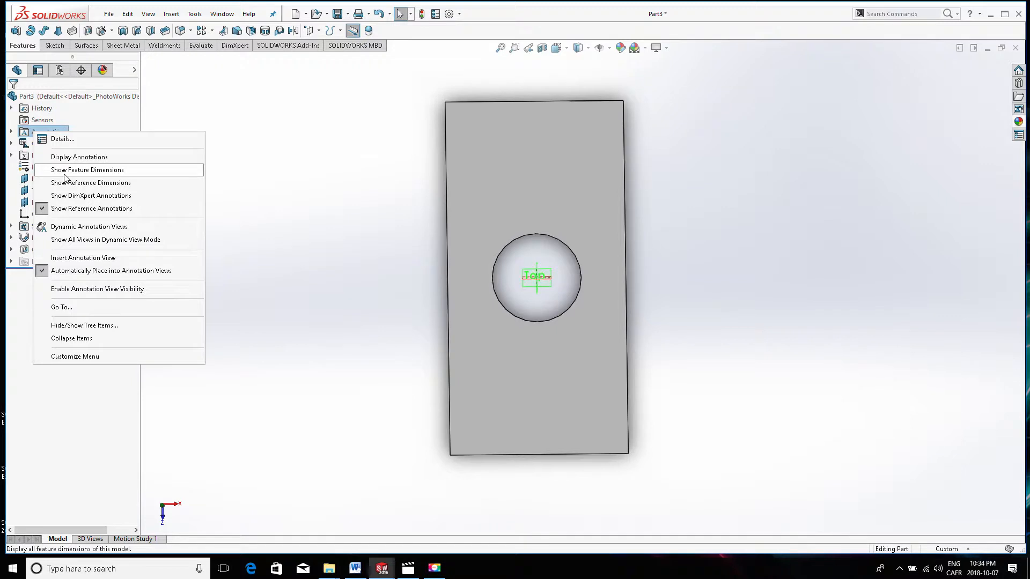
{"action": "left_click", "coordinate": [65, 171]}
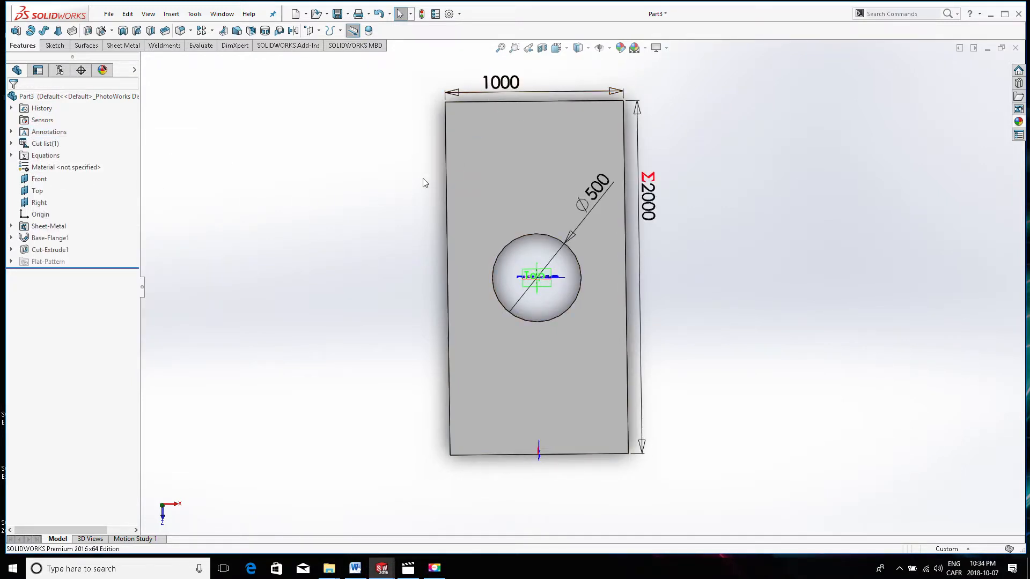
{"action": "mouse_move", "coordinate": [397, 215]}
{"action": "middle_mouse_down"}
{"action": "mouse_move", "coordinate": [586, 180]}
{"action": "mouse_move", "coordinate": [409, 196]}
{"action": "mouse_move", "coordinate": [412, 174]}
{"action": "mouse_move", "coordinate": [424, 176]}
{"action": "middle_mouse_up"}
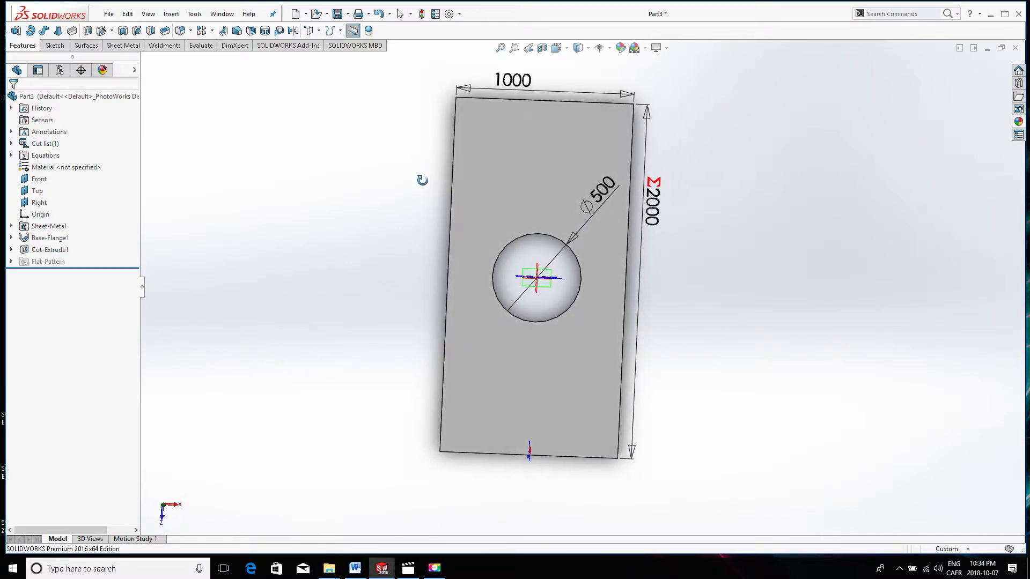
{"action": "right_click", "coordinate": [33, 135]}
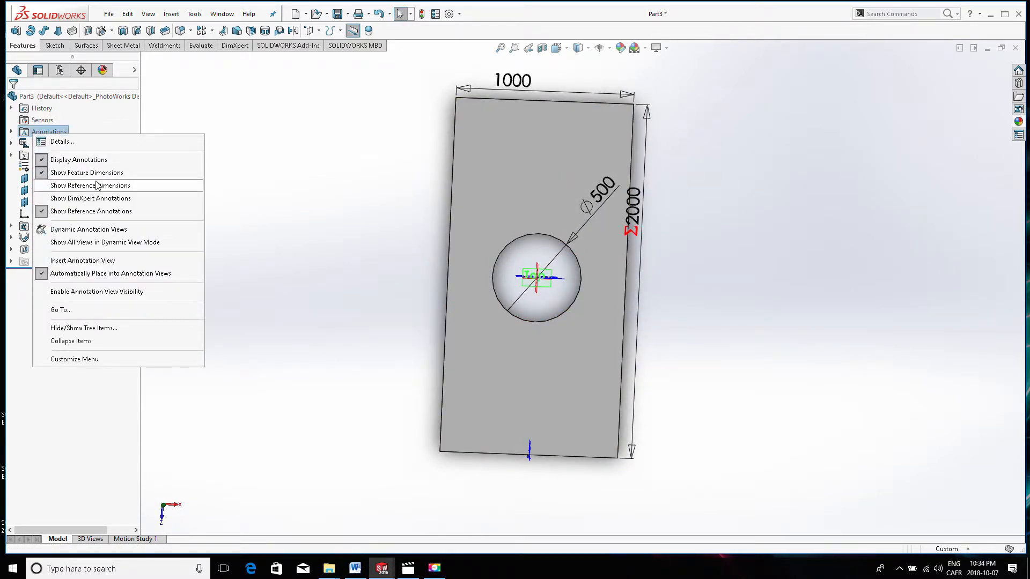
{"action": "left_click", "coordinate": [352, 166]}
{"action": "mouse_move", "coordinate": [383, 184]}
{"action": "middle_mouse_down"}
{"action": "mouse_move", "coordinate": [395, 199]}
{"action": "mouse_move", "coordinate": [392, 190]}
{"action": "middle_mouse_up"}
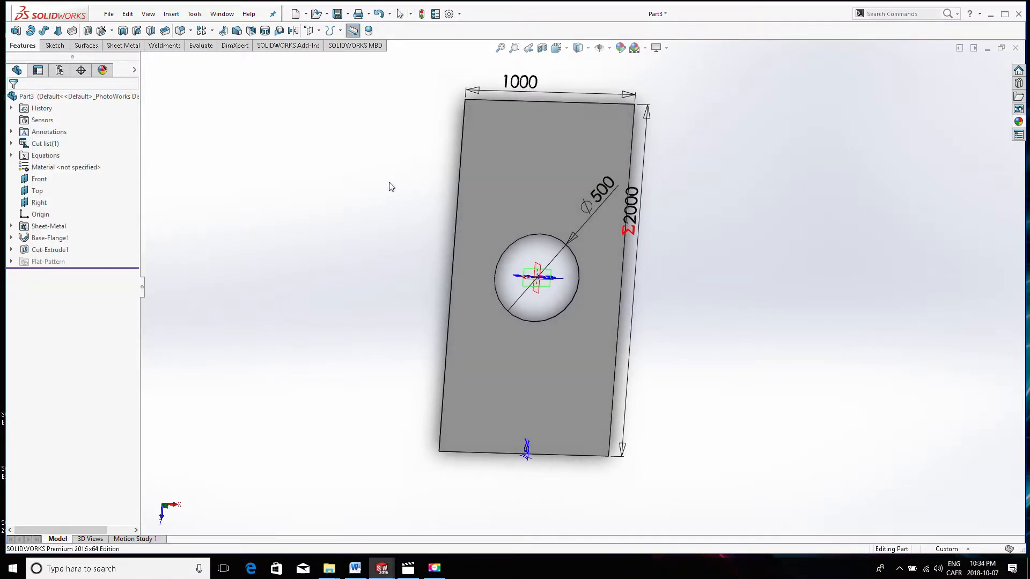
Open the part's equation manager and add the central hole's Cut-Extrude1 as a feature suppression entry.
{"action": "right_click", "coordinate": [36, 159]}
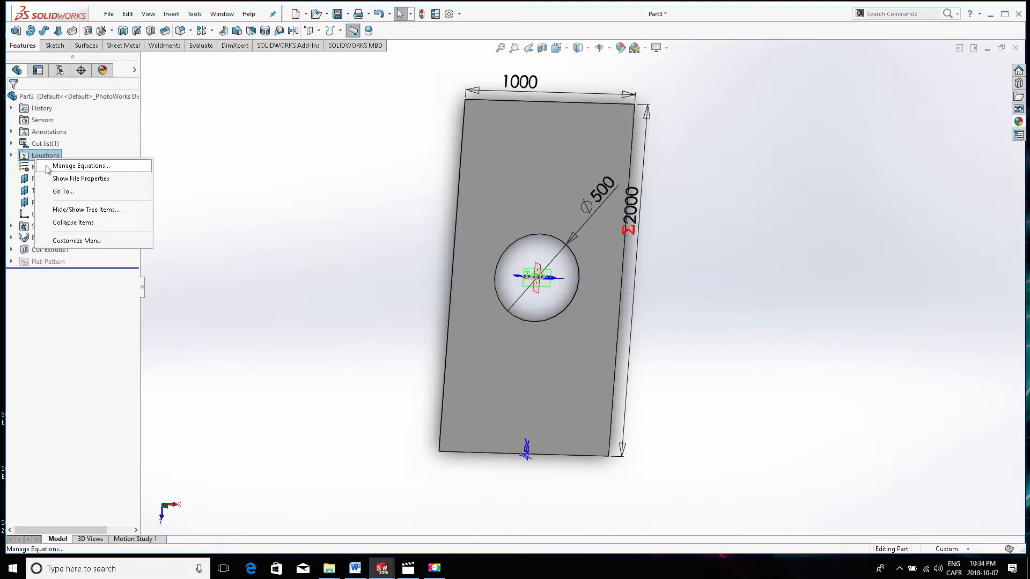
{"action": "left_click", "coordinate": [48, 169]}
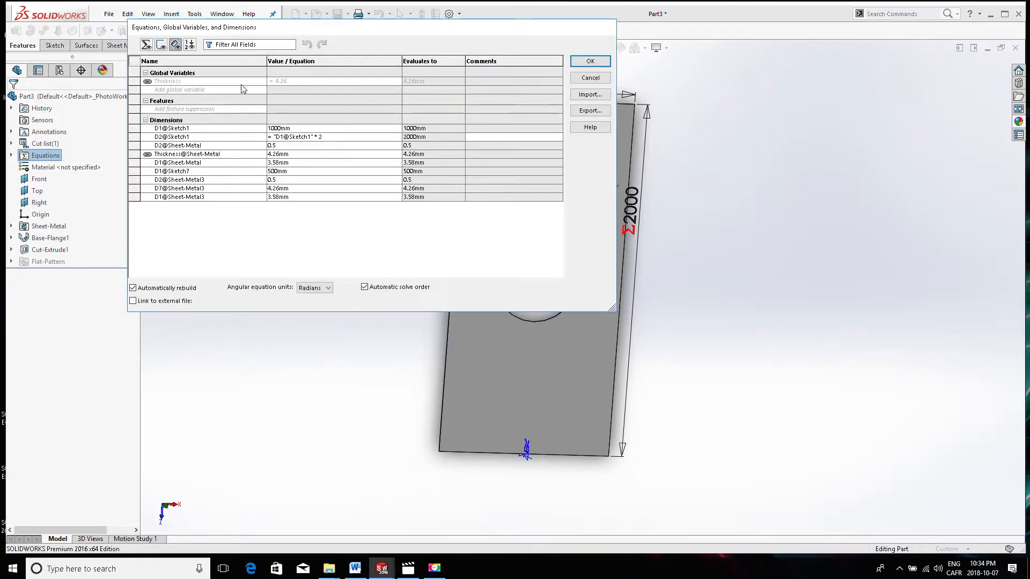
{"action": "left_click_drag", "start_coordinate": [264, 31], "coordinate": [388, 182]}
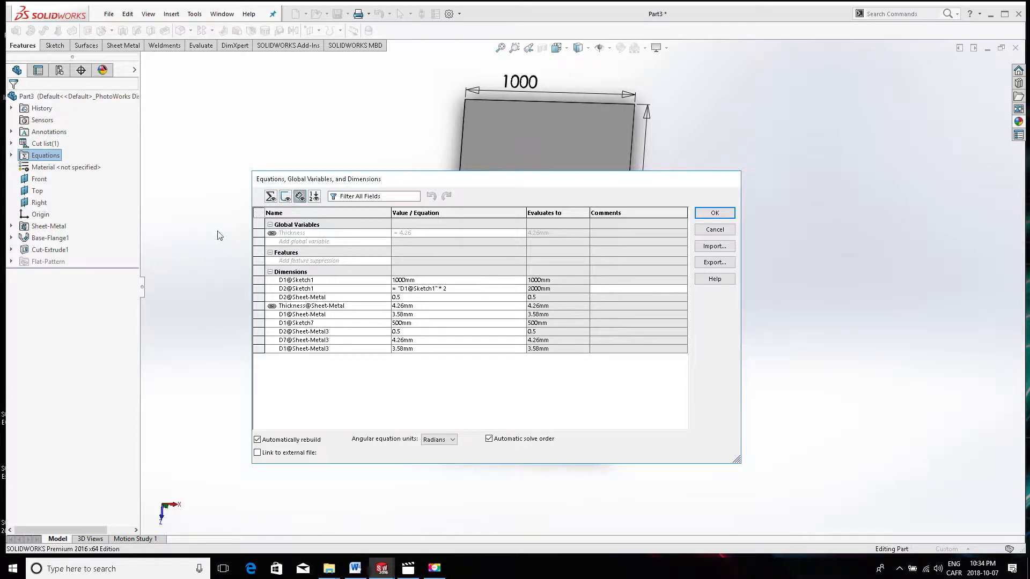
{"action": "left_click", "coordinate": [292, 262]}
{"action": "left_click", "coordinate": [37, 250]}
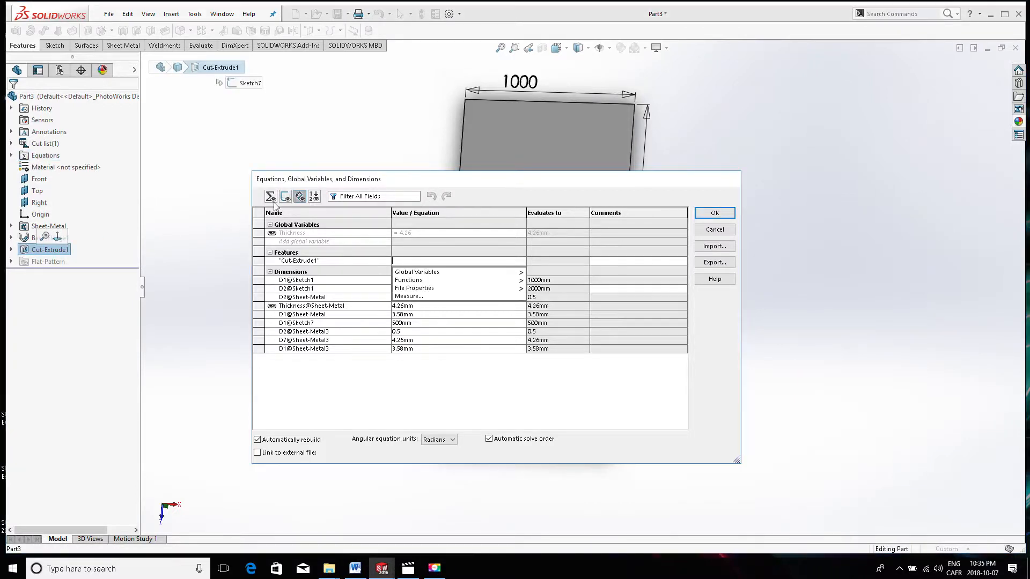
{"action": "left_click", "coordinate": [321, 180]}
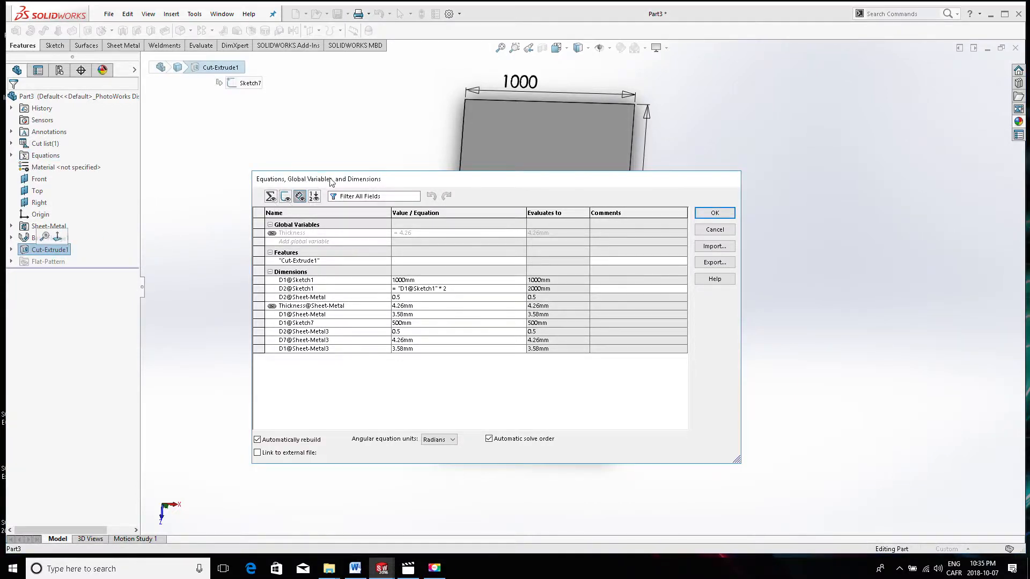
{"action": "left_click_drag", "start_coordinate": [331, 182], "coordinate": [280, 323]}
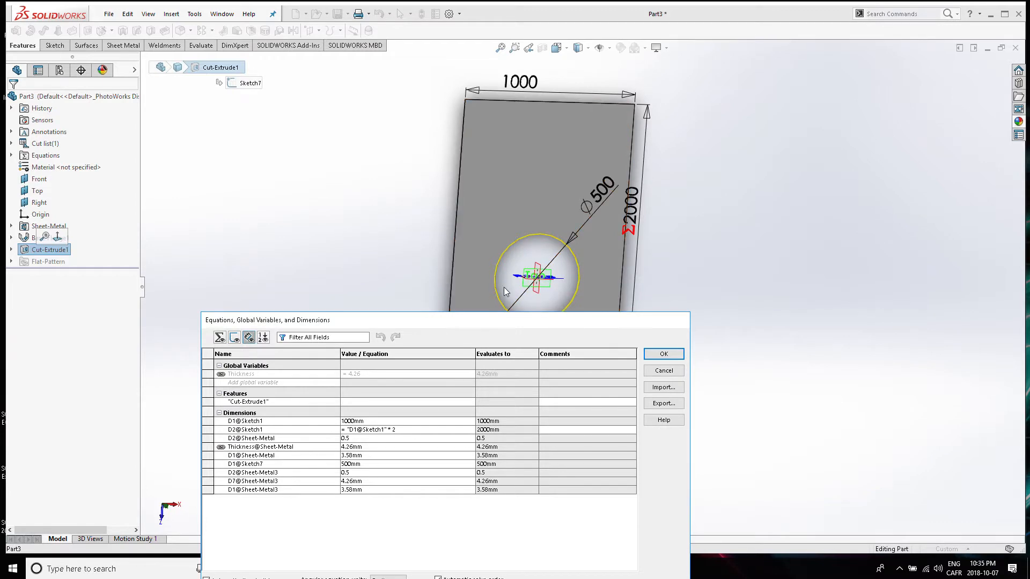
{"action": "left_click_drag", "start_coordinate": [479, 323], "coordinate": [744, 172]}
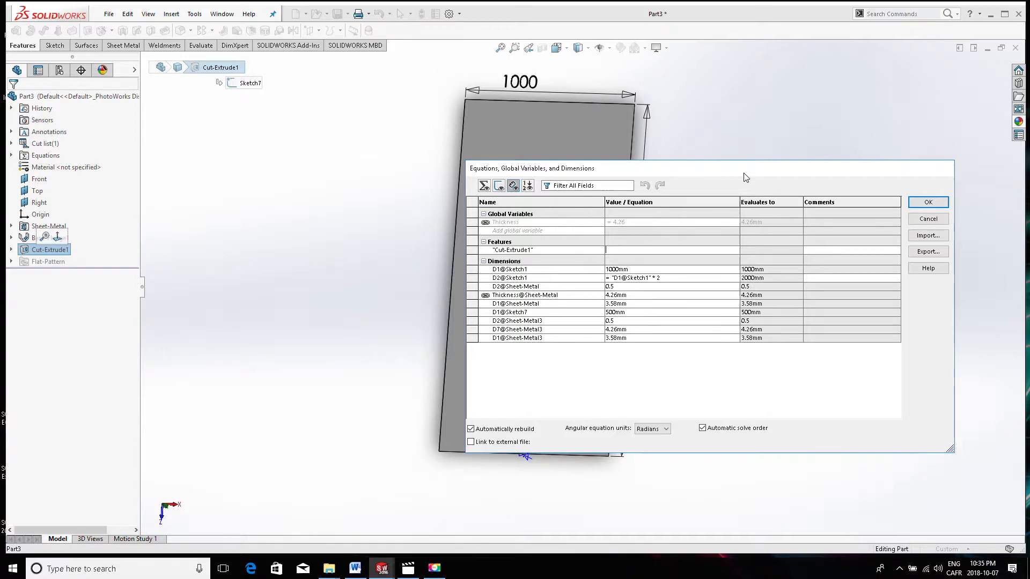
Begin the hole cut's suppression equation with an if function that references the flange's width dimension, D1@Sketch1.
{"action": "type", "text": "="}
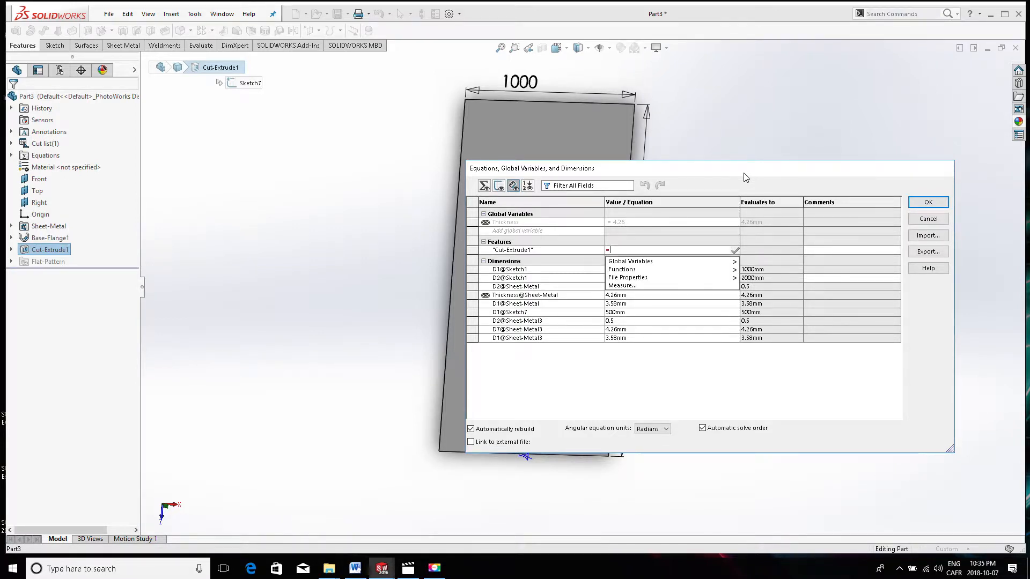
{"action": "type", "text": "=i"}
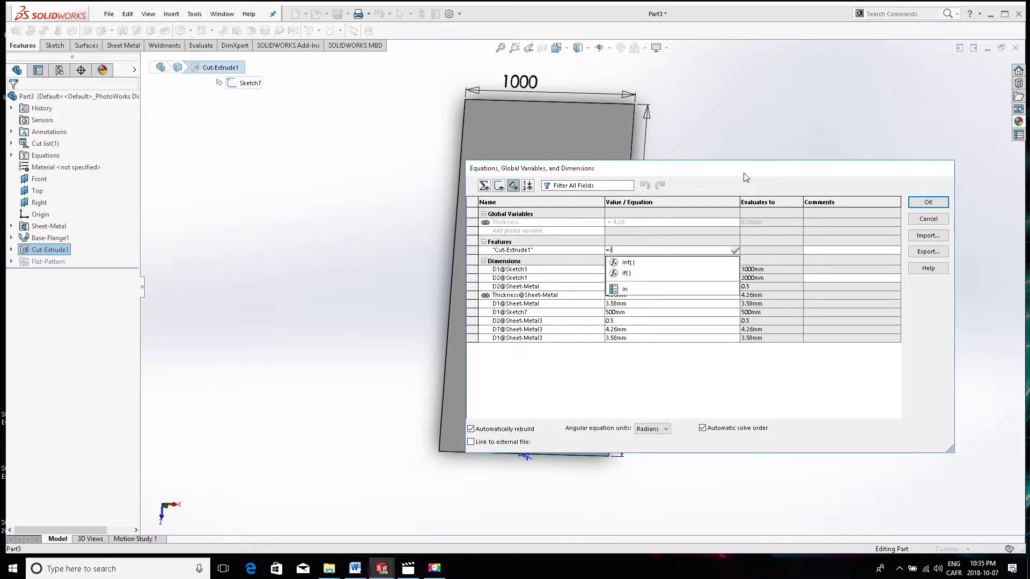
{"action": "type", "text": "f"}
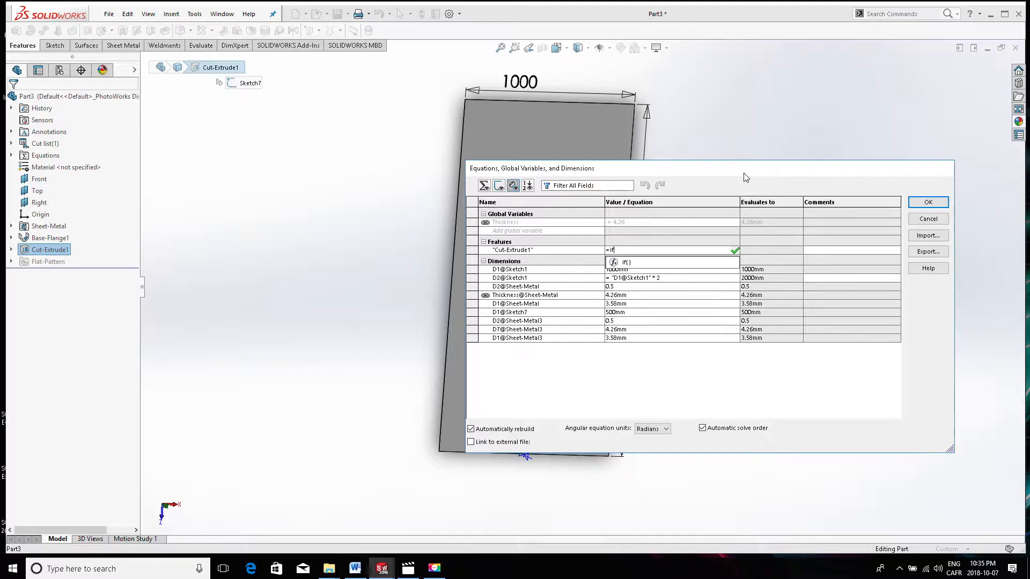
{"action": "type", "text": "("}
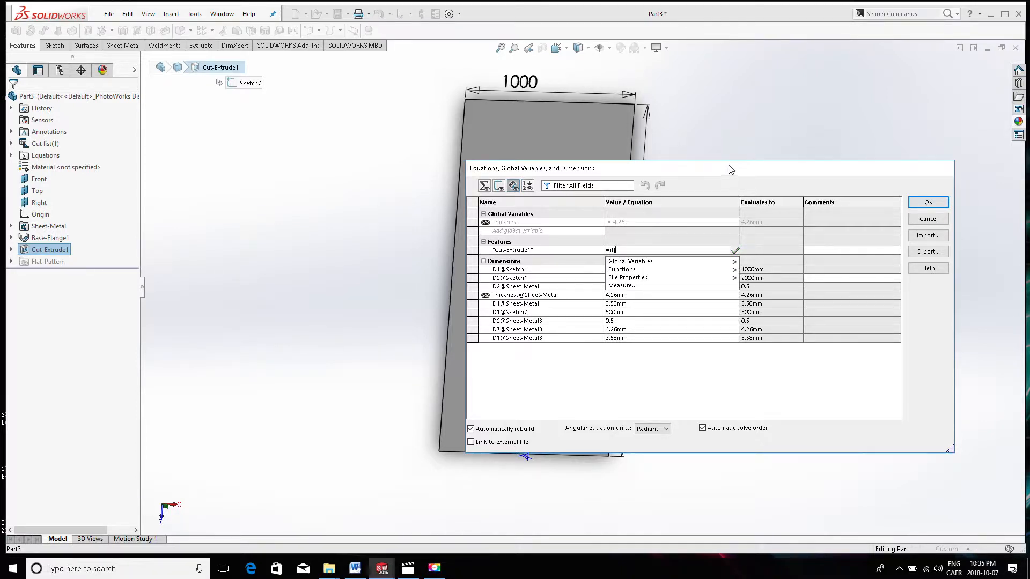
{"action": "left_click", "coordinate": [728, 165]}
{"action": "left_click_drag", "start_coordinate": [691, 165], "coordinate": [501, 296]}
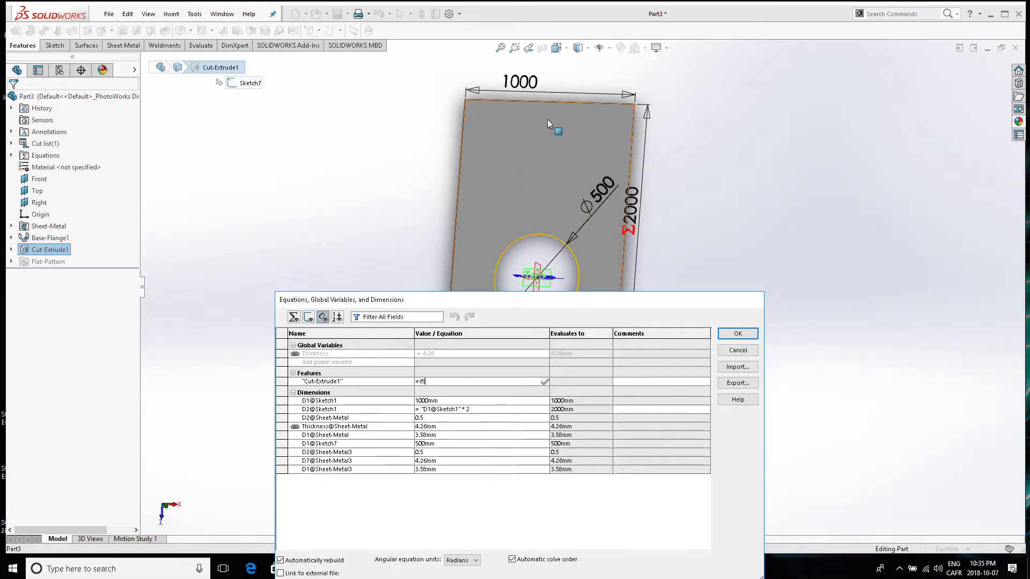
{"action": "left_click", "coordinate": [538, 87]}
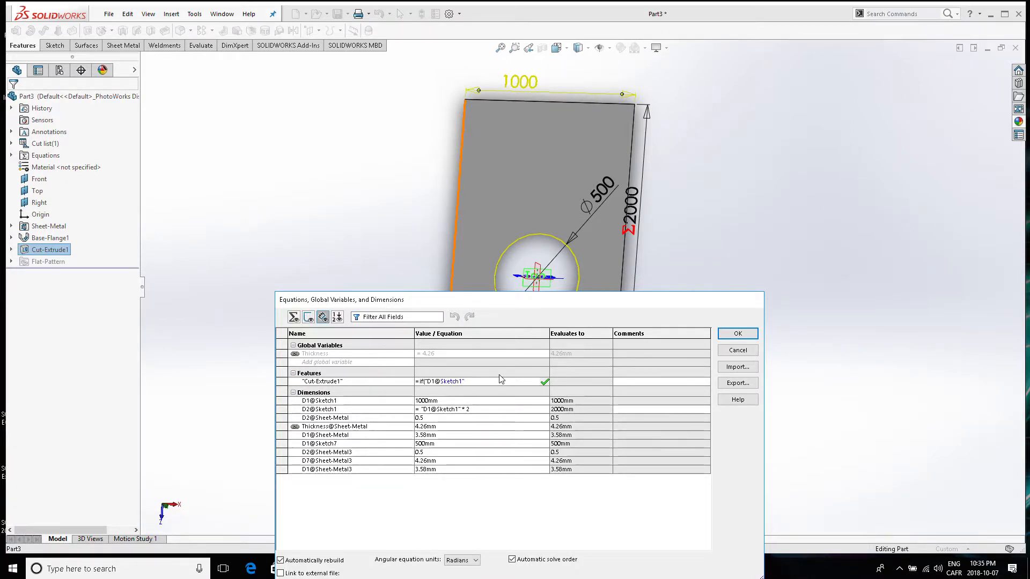
Complete the if condition so that it tests whether the flange's width is less than 800mm.
{"action": "type", "text": ","}
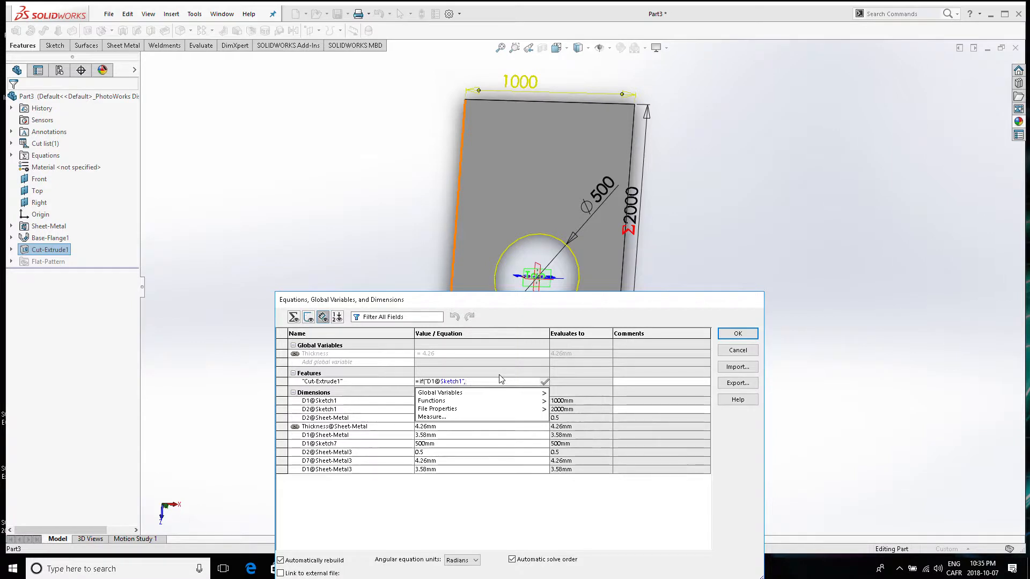
{"action": "key", "text": "BackSpace"}
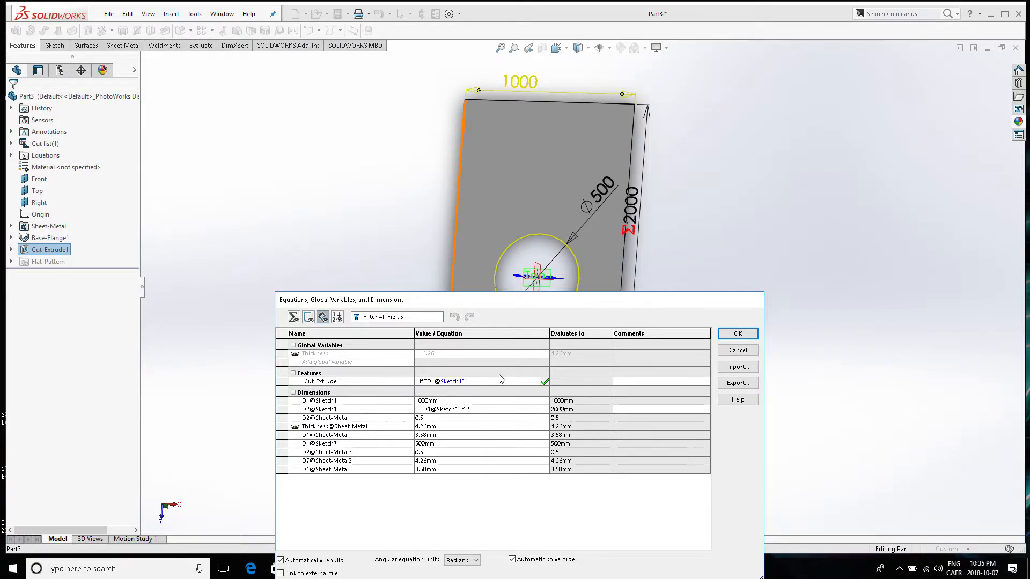
{"action": "type", "text": ">"}
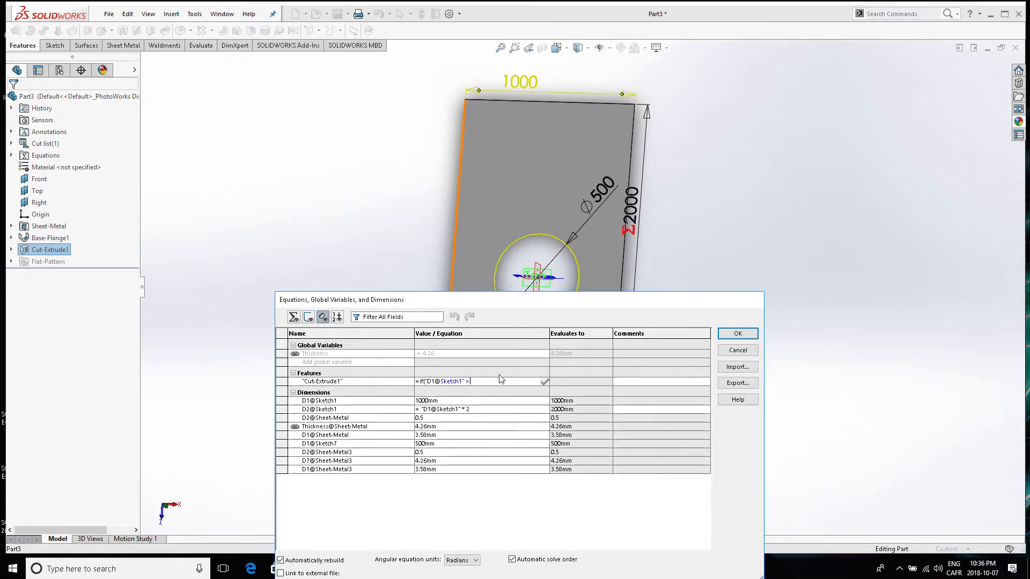
{"action": "key", "text": "BackSpace"}
{"action": "type", "text": "<"}
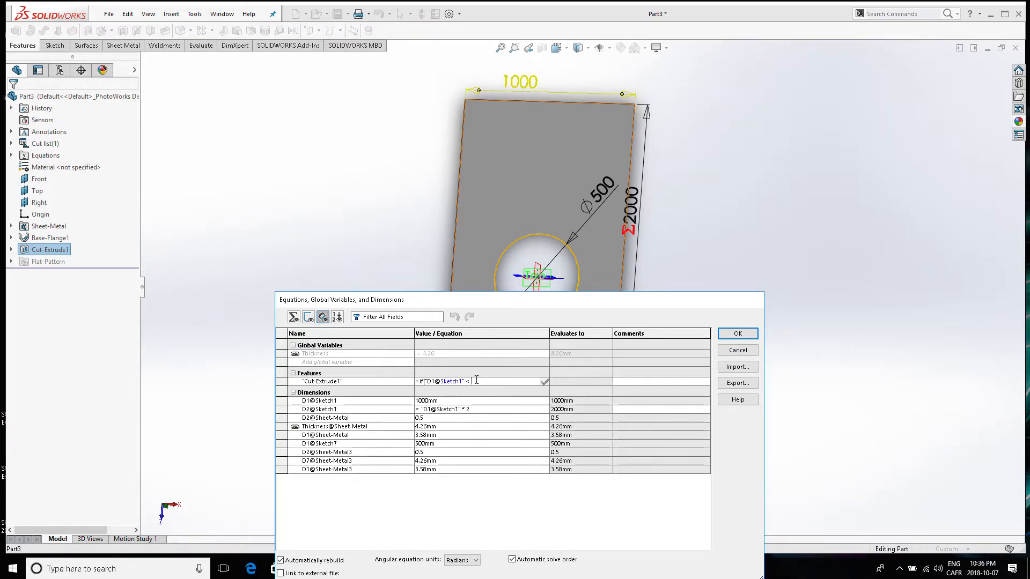
{"action": "type", "text": "8"}
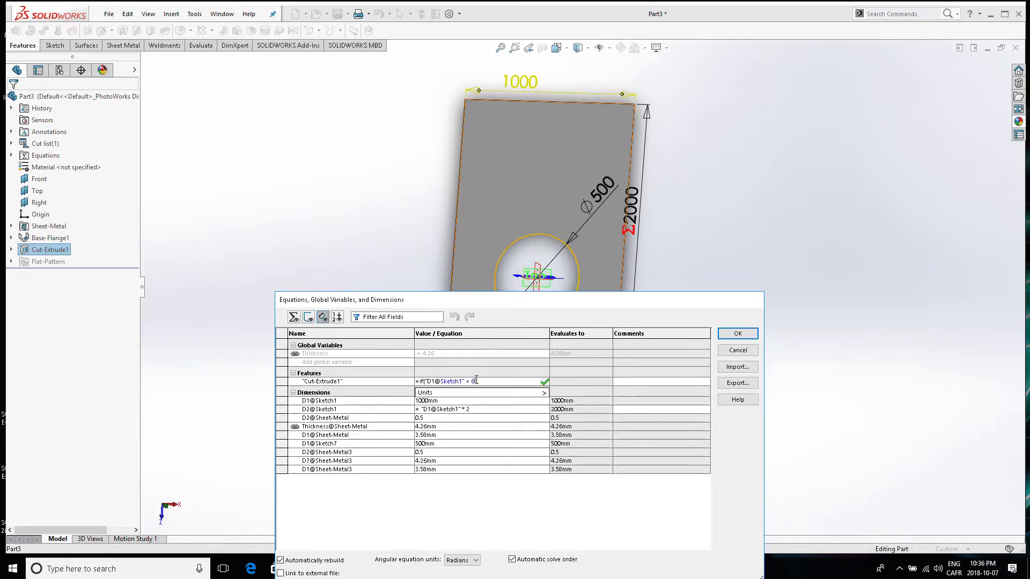
{"action": "type", "text": "00mm"}
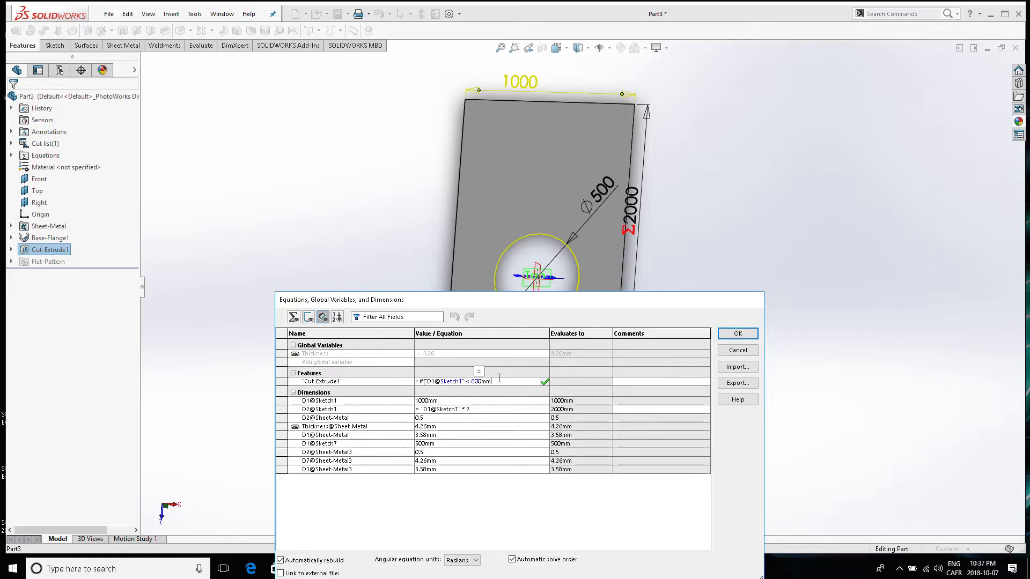
Finish the if function with "suppressed" as the true result and "unsuppressed" as the false result, and accept the equations.
{"action": "type", "text": ","}
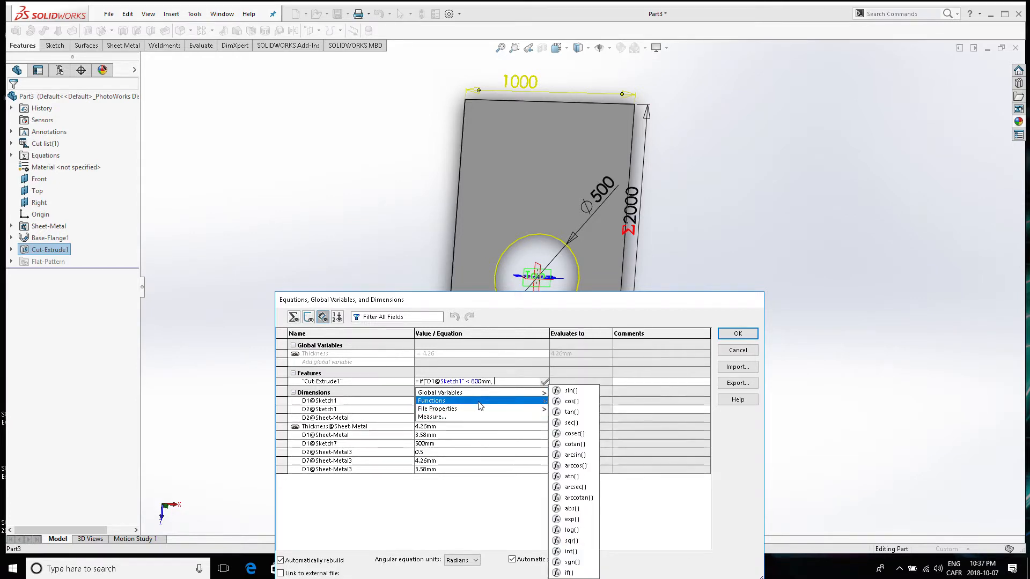
{"action": "mouse_move", "coordinate": [482, 390]}
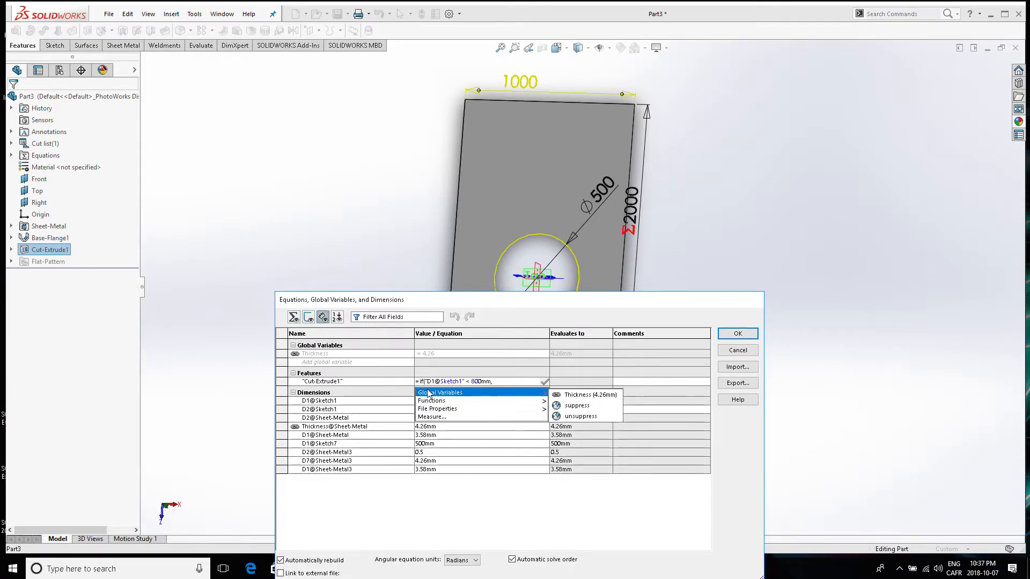
{"action": "left_click", "coordinate": [576, 406]}
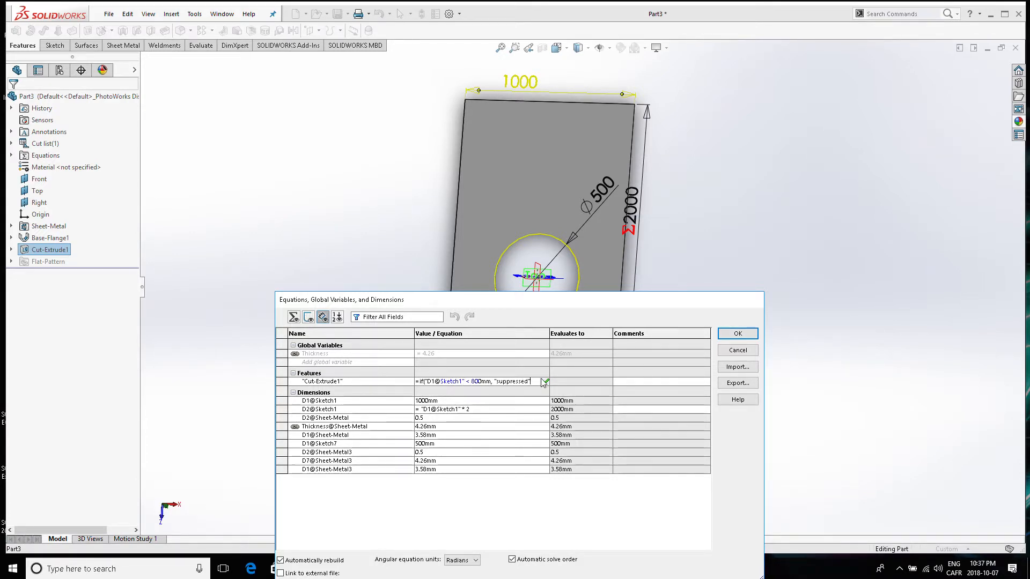
{"action": "type", "text": ","}
{"action": "mouse_move", "coordinate": [543, 393]}
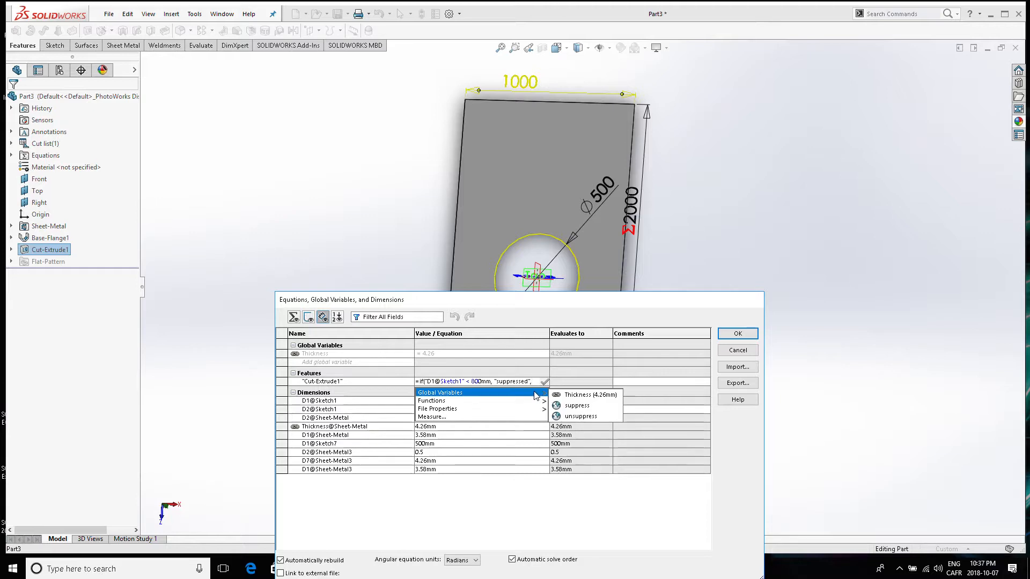
{"action": "left_click", "coordinate": [584, 417]}
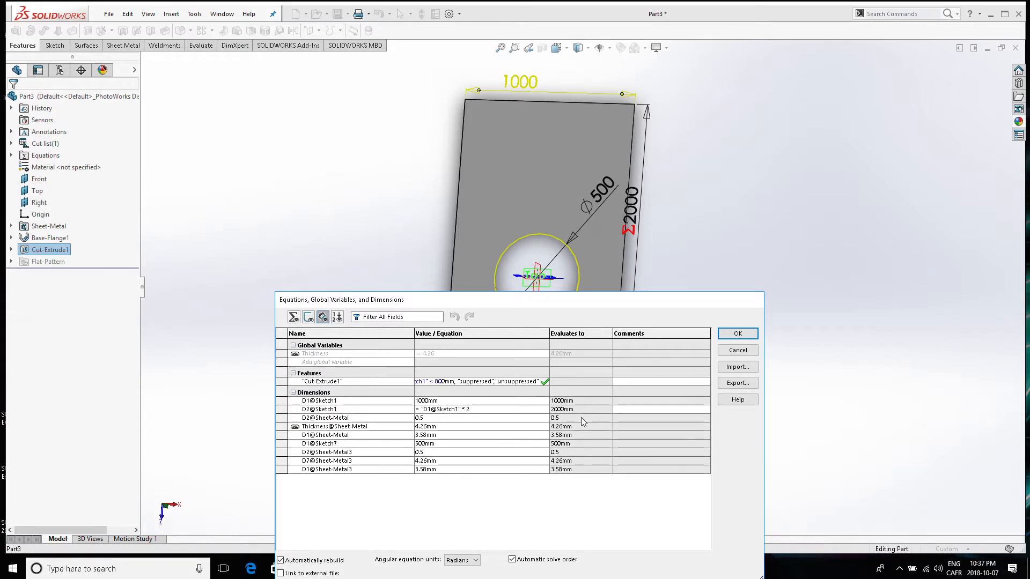
{"action": "type", "text": ")"}
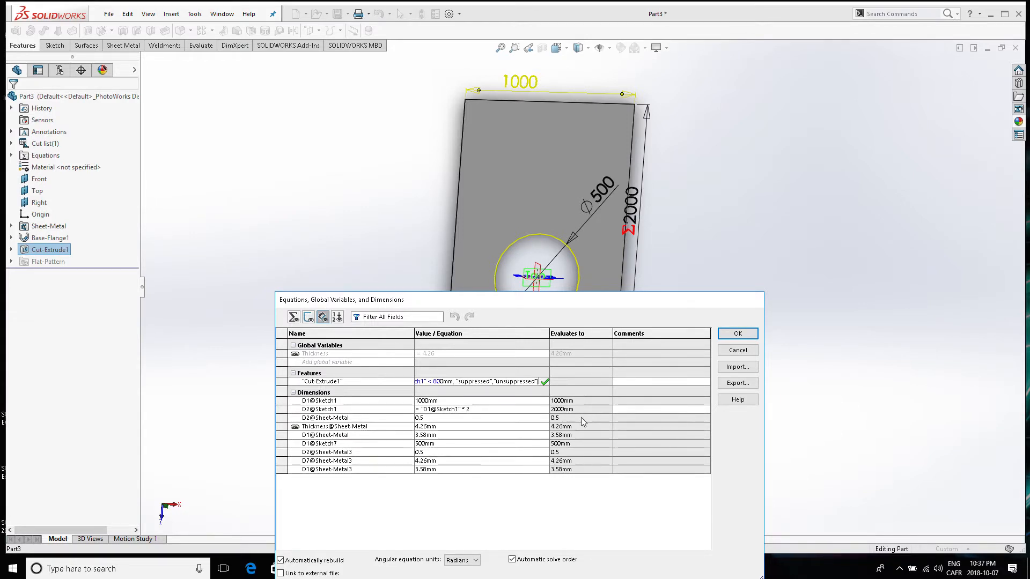
{"action": "key", "text": "Return"}
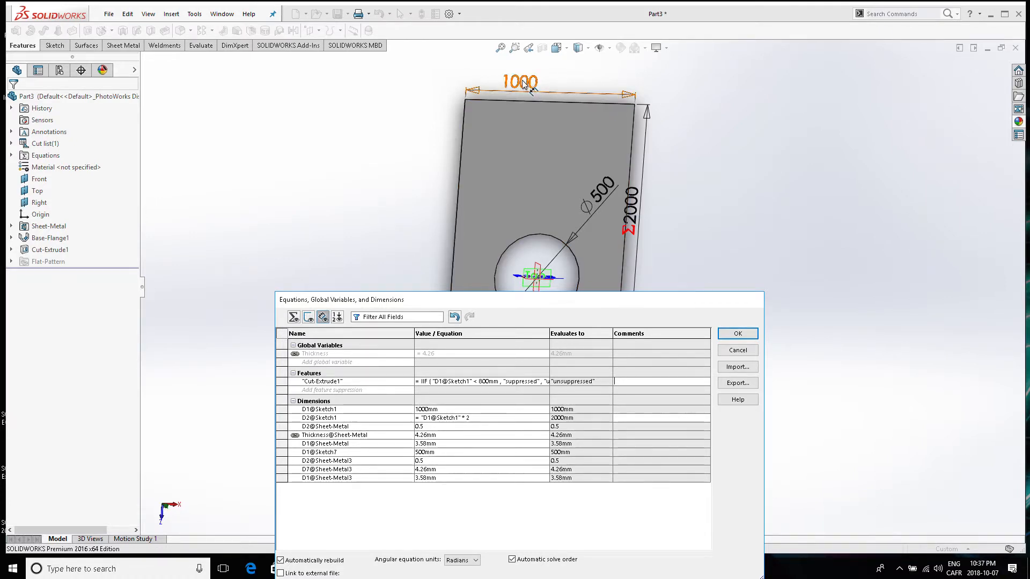
{"action": "left_click", "coordinate": [725, 334]}
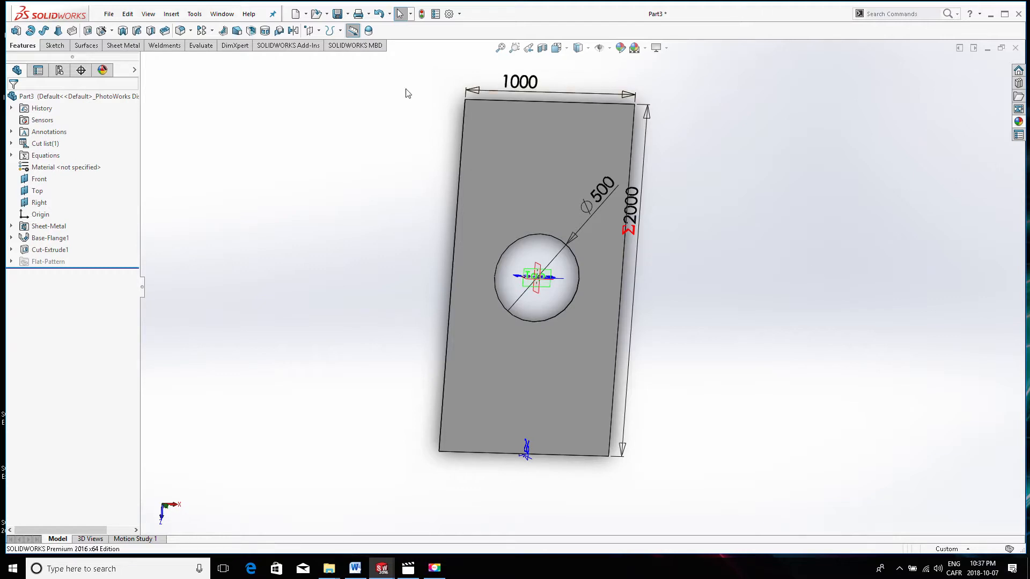
Set the base flange's width dimension to 1500 mm and bring the whole part into view.
{"action": "left_click", "coordinate": [510, 93]}
{"action": "double_click", "coordinate": [510, 92]}
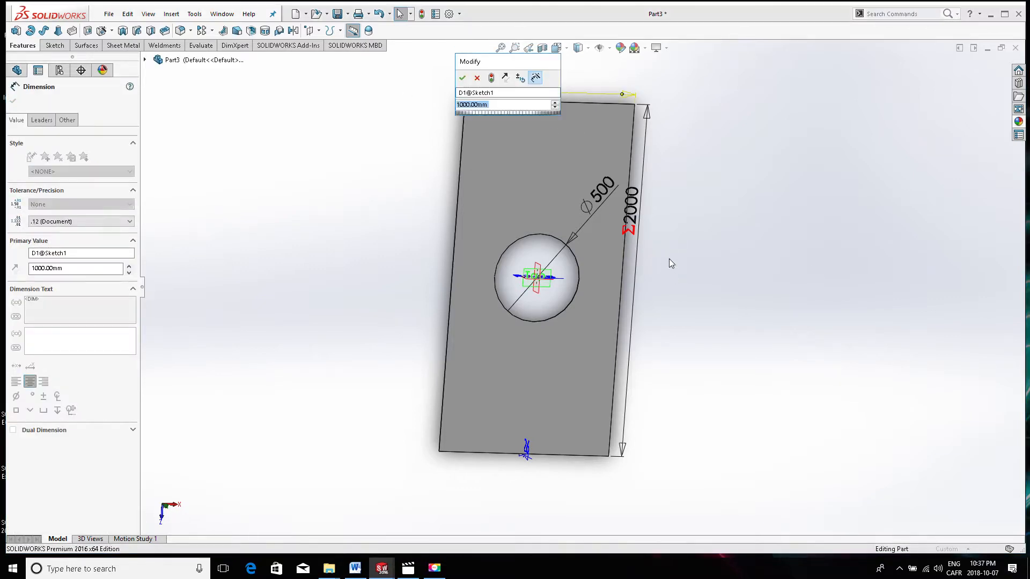
{"action": "left_click", "coordinate": [509, 104]}
{"action": "left_click_drag", "start_coordinate": [502, 106], "coordinate": [382, 124]}
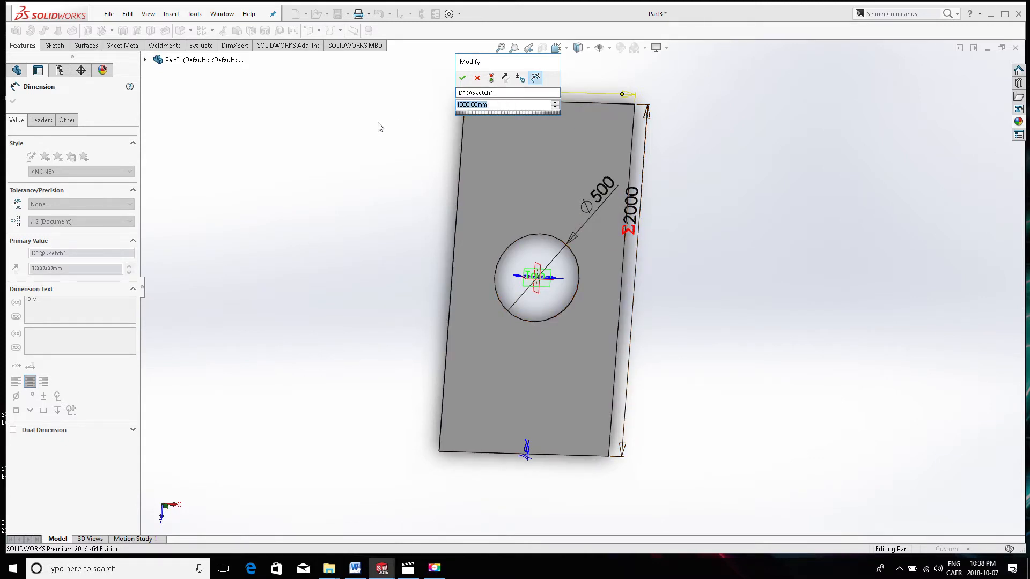
{"action": "type", "text": "1500"}
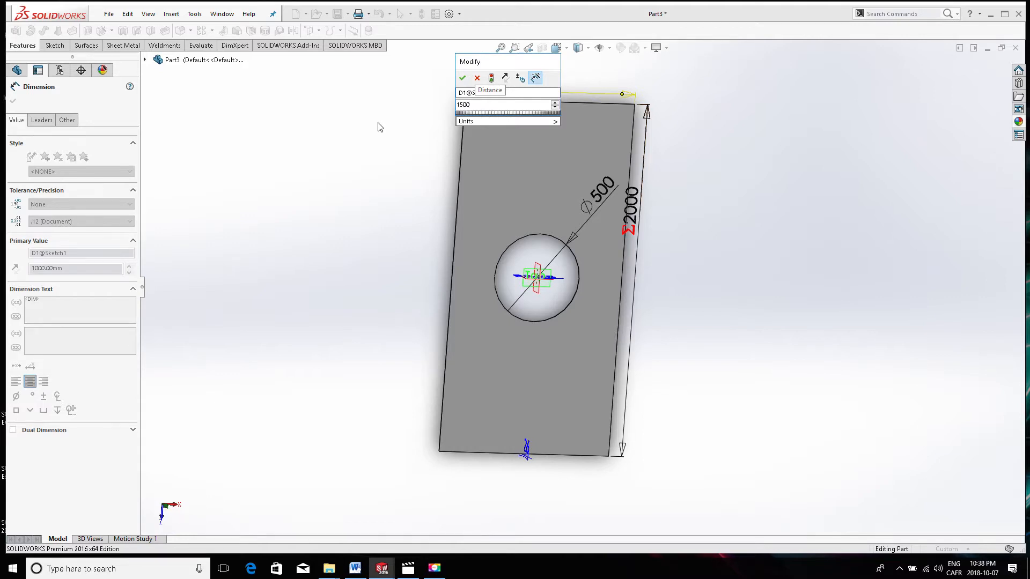
{"action": "key", "text": "Return"}
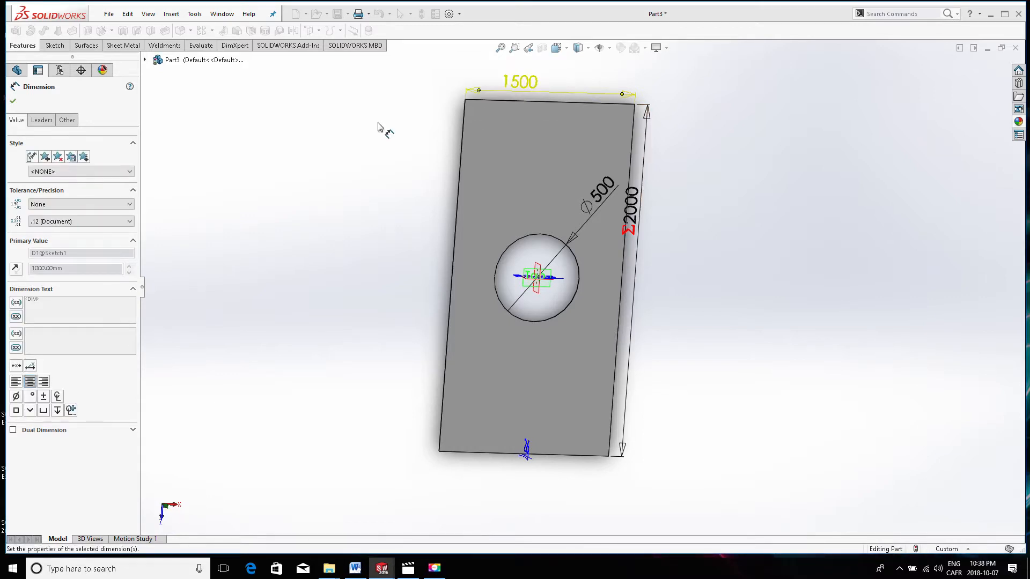
{"action": "left_click", "coordinate": [378, 120]}
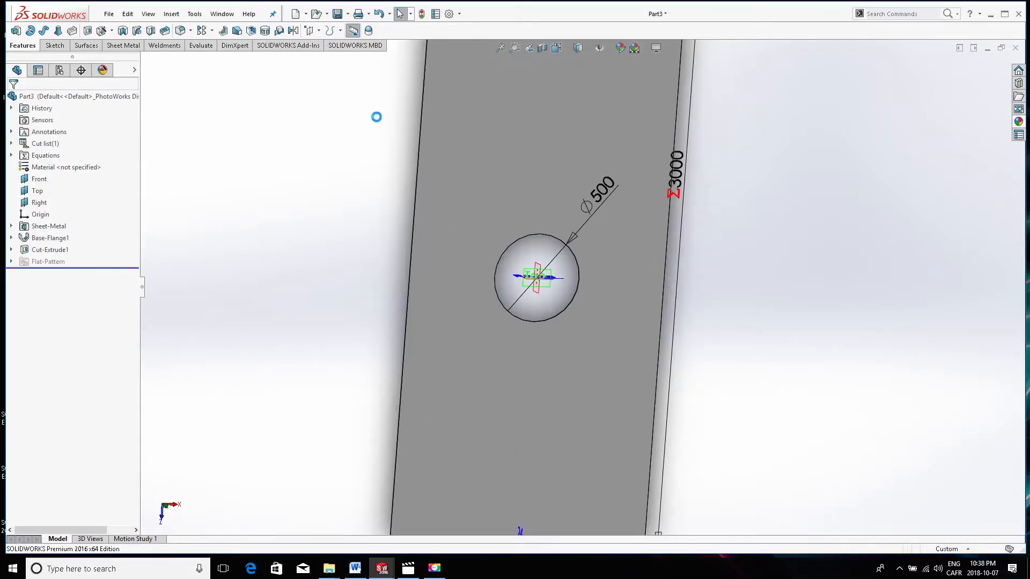
{"action": "scroll", "coordinate": [588, 285], "scroll_direction": "up", "scroll_amount": 3}
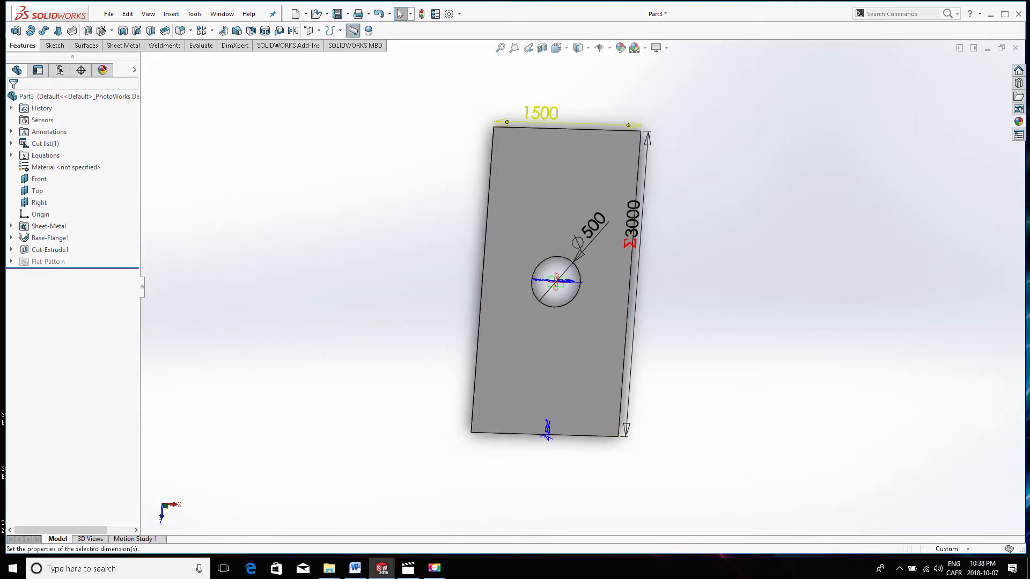
Set the base flange's width dimension to 700 mm to test the hole cut's suppression.
{"action": "double_click", "coordinate": [542, 113]}
{"action": "left_click", "coordinate": [539, 139]}
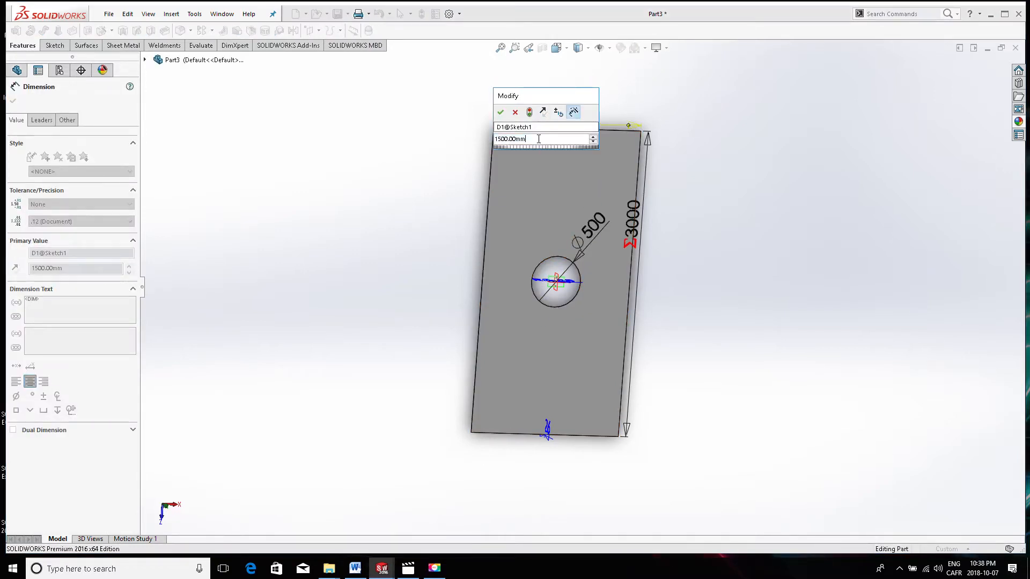
{"action": "left_click_drag", "start_coordinate": [539, 139], "coordinate": [494, 139]}
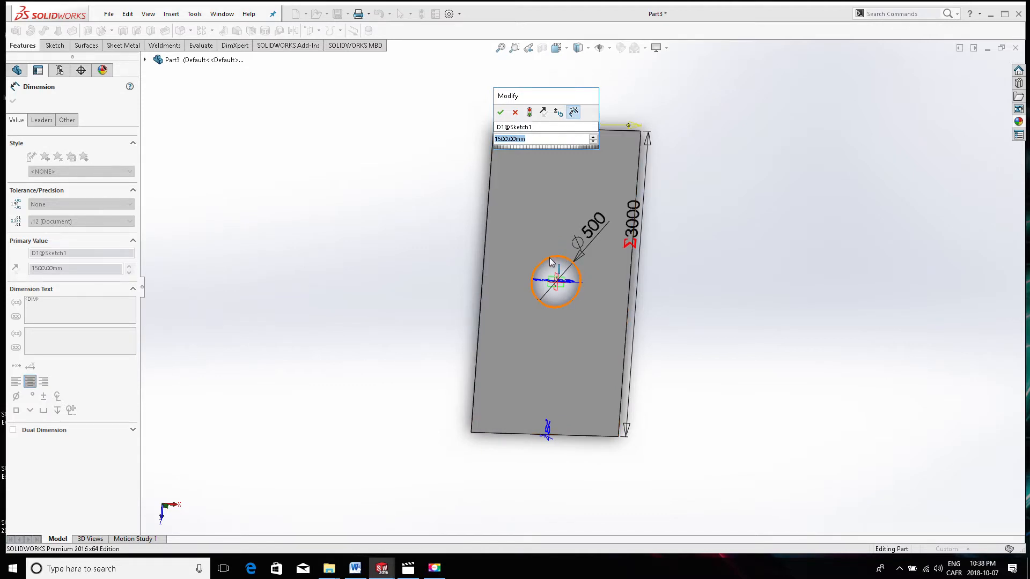
{"action": "type", "text": "700"}
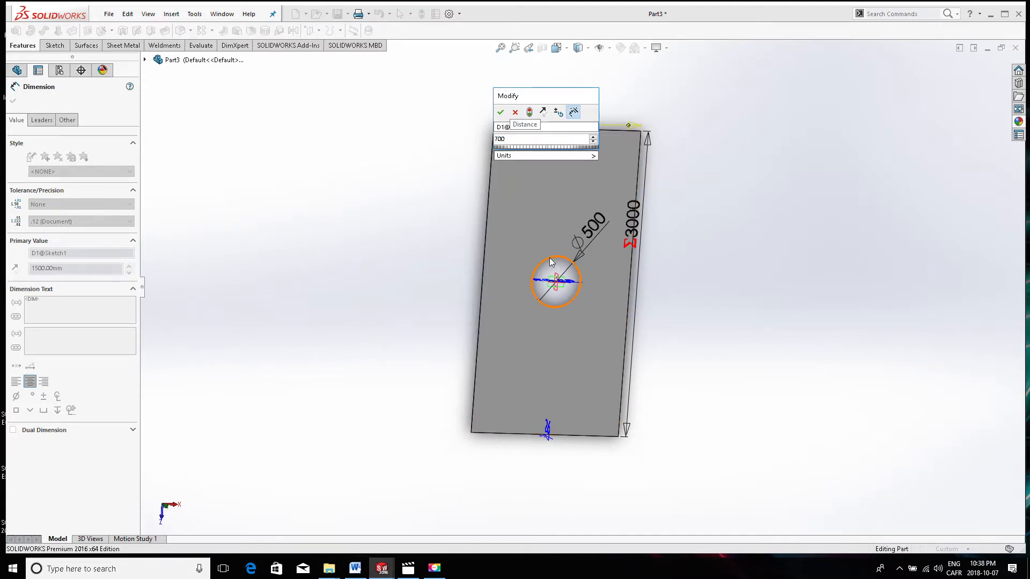
{"action": "key", "text": "Return"}
{"action": "key", "text": "Escape"}
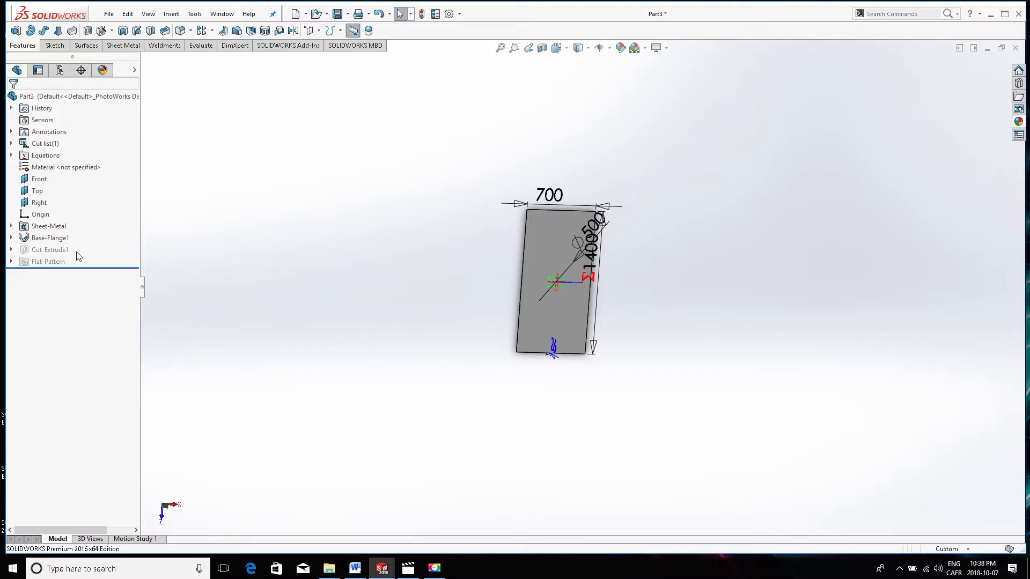
Set the base flange's width dimension to 750 mm.
{"action": "scroll", "coordinate": [578, 285], "scroll_direction": "down", "scroll_amount": 5}
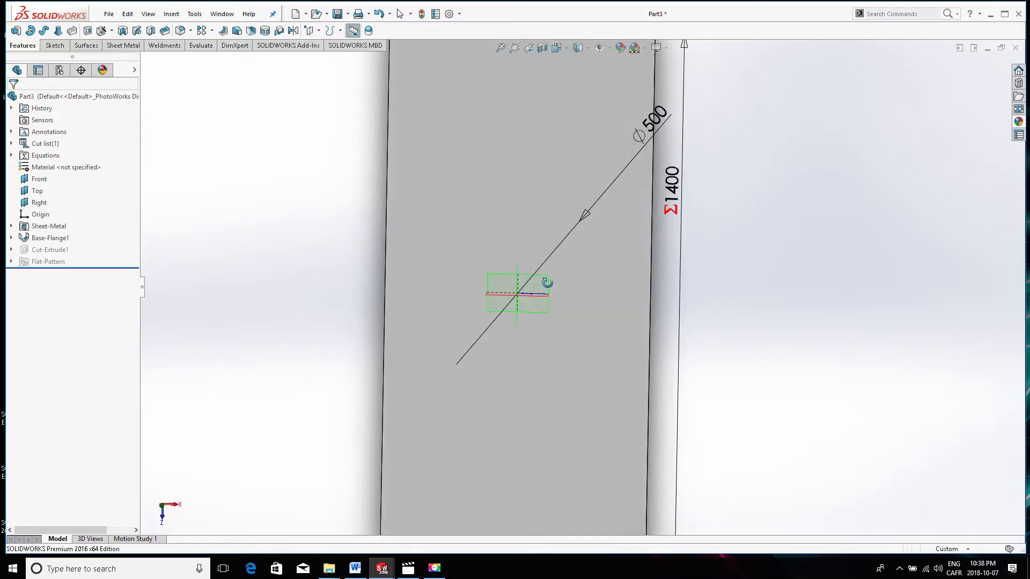
{"action": "scroll", "coordinate": [540, 205], "scroll_direction": "up", "scroll_amount": 5}
{"action": "left_click", "coordinate": [525, 142]}
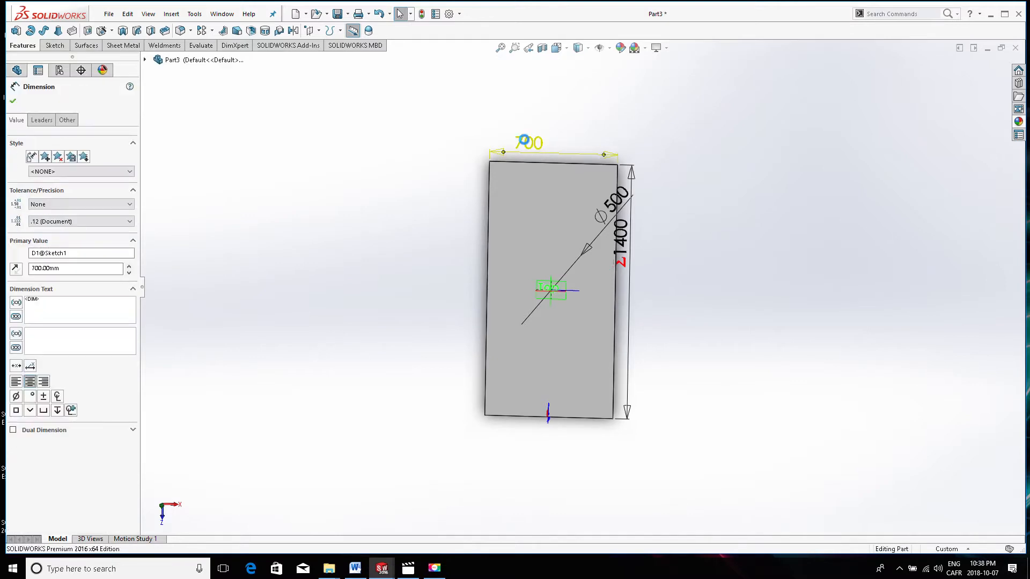
{"action": "double_click", "coordinate": [523, 141]}
{"action": "type", "text": "750"}
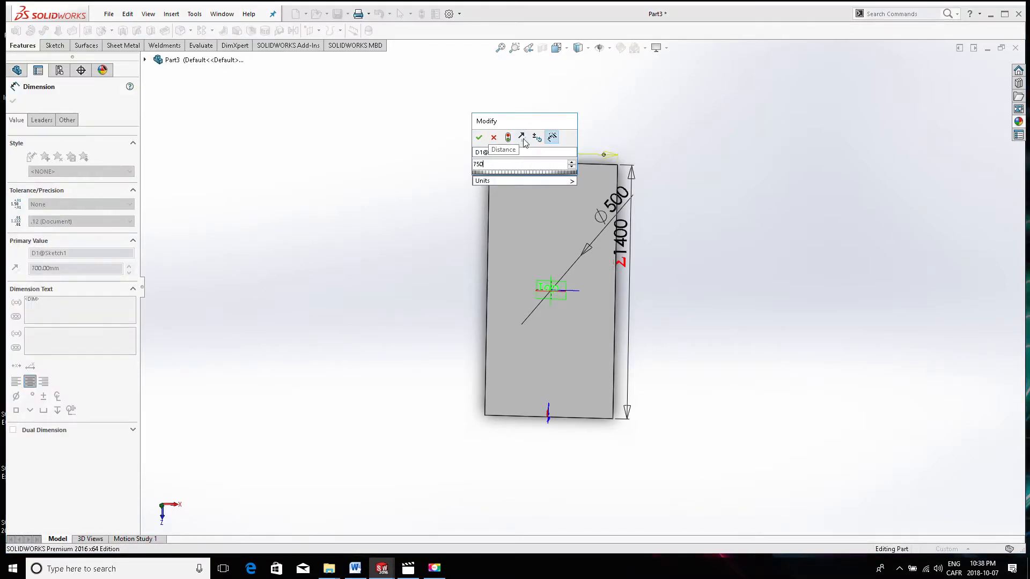
{"action": "key", "text": "Return"}
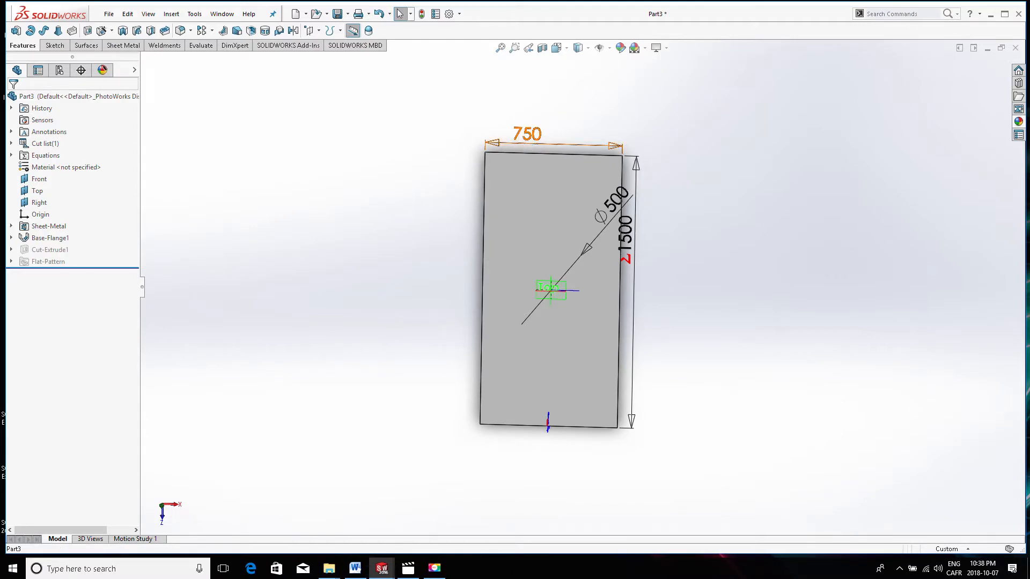
Set the base flange's width dimension to 800 mm to test the equation's threshold value.
{"action": "double_click", "coordinate": [527, 134]}
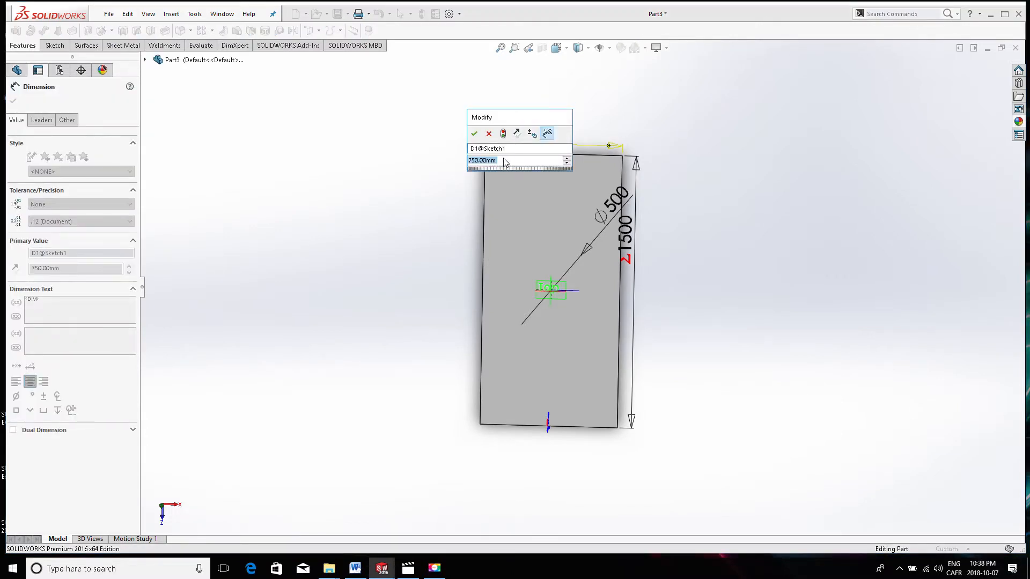
{"action": "type", "text": "800"}
{"action": "key", "text": "Return"}
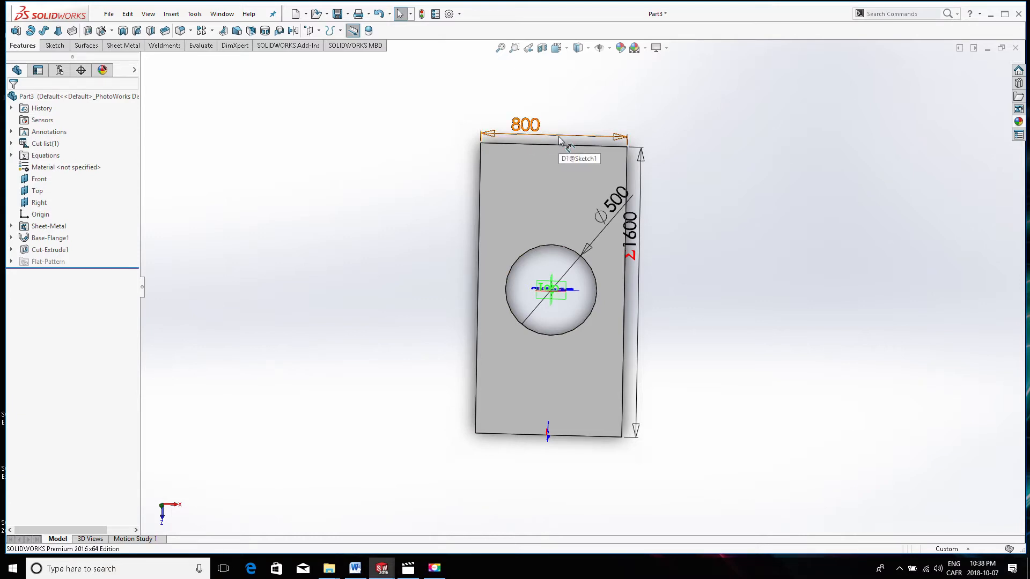
Review the hole cut's suppression equation in the equation manager, widening the equation column to read its conditions, and accept the equations.
{"action": "right_click", "coordinate": [43, 155]}
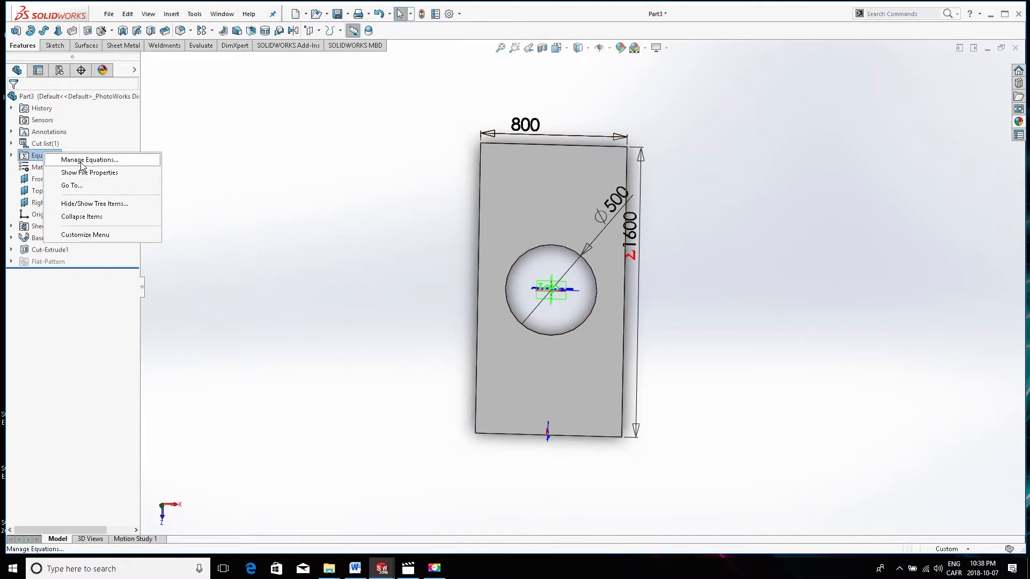
{"action": "left_click", "coordinate": [82, 161]}
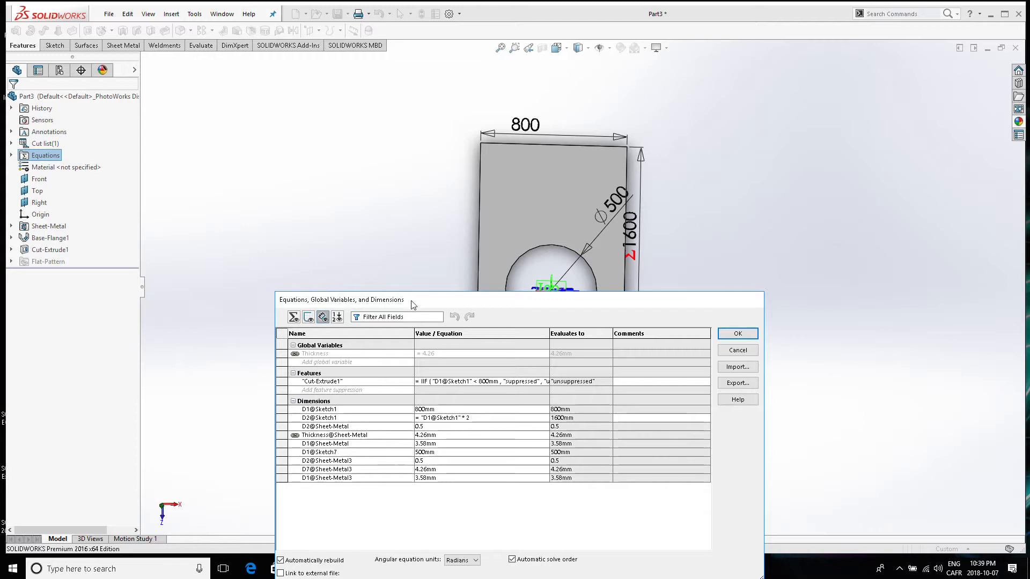
{"action": "left_click_drag", "start_coordinate": [413, 305], "coordinate": [141, 145]}
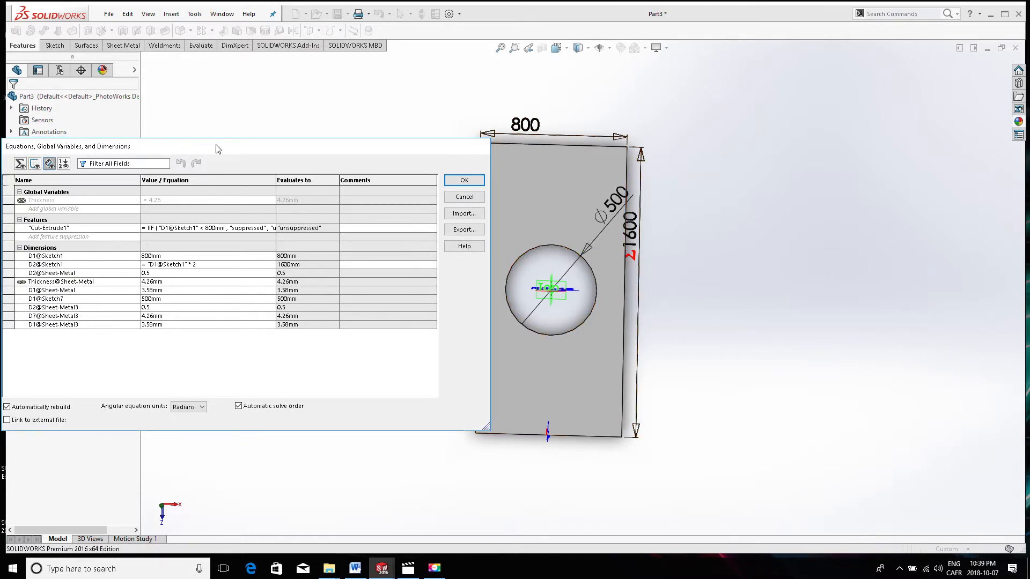
{"action": "left_click_drag", "start_coordinate": [218, 149], "coordinate": [256, 99]}
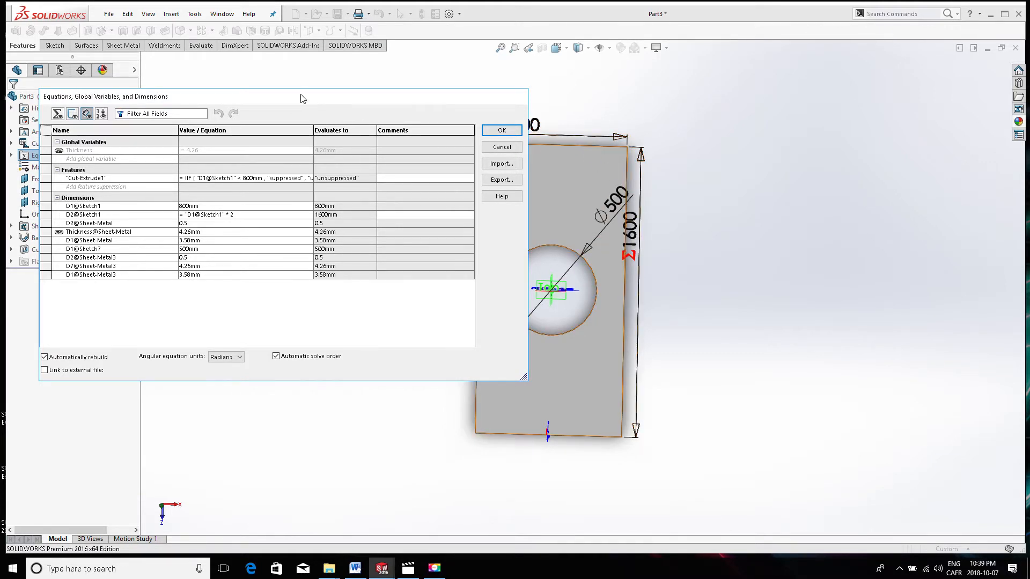
{"action": "left_click_drag", "start_coordinate": [302, 98], "coordinate": [438, 85]}
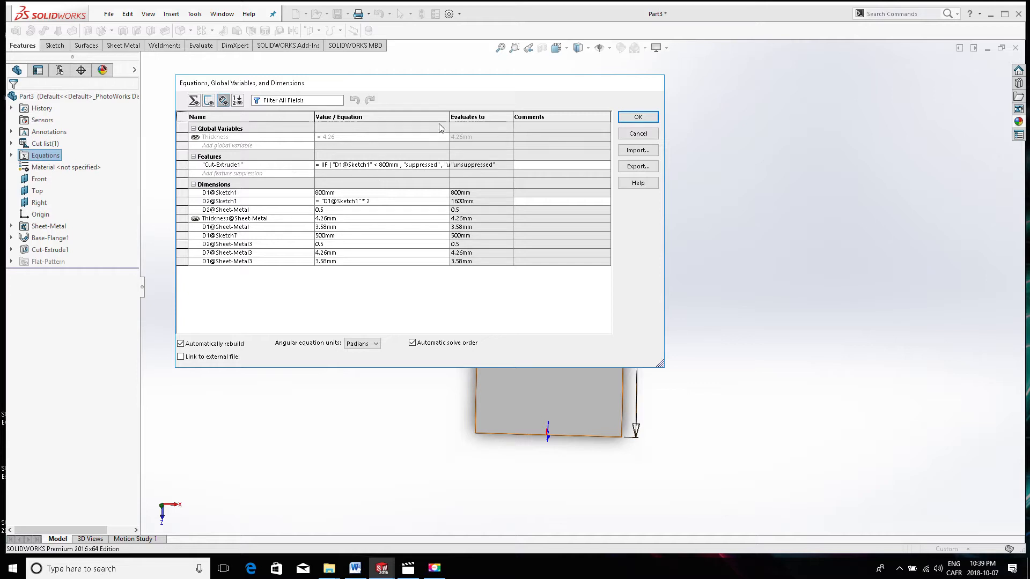
{"action": "left_click_drag", "start_coordinate": [450, 116], "coordinate": [470, 117]}
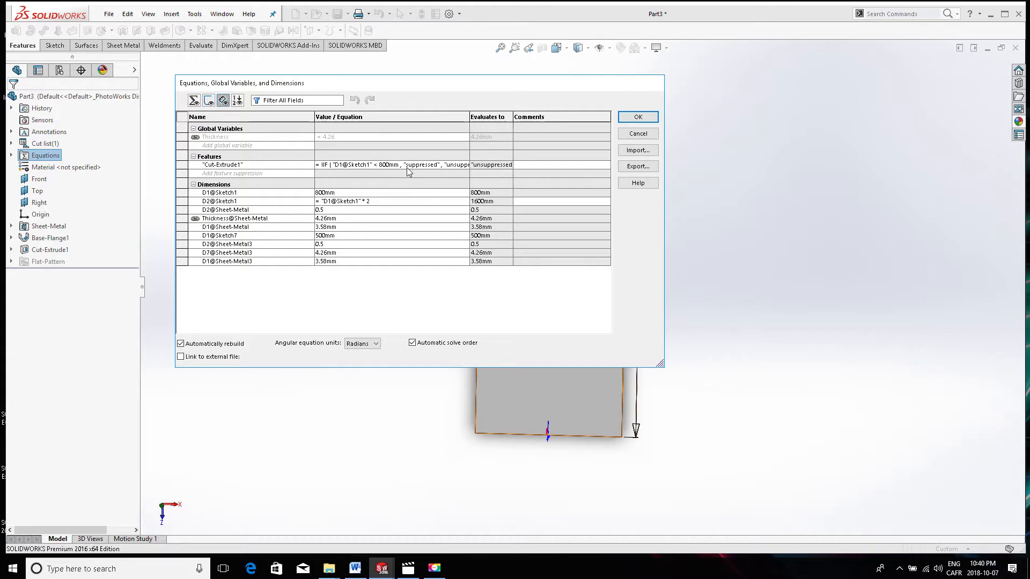
{"action": "left_click", "coordinate": [459, 166]}
{"action": "key", "text": "End"}
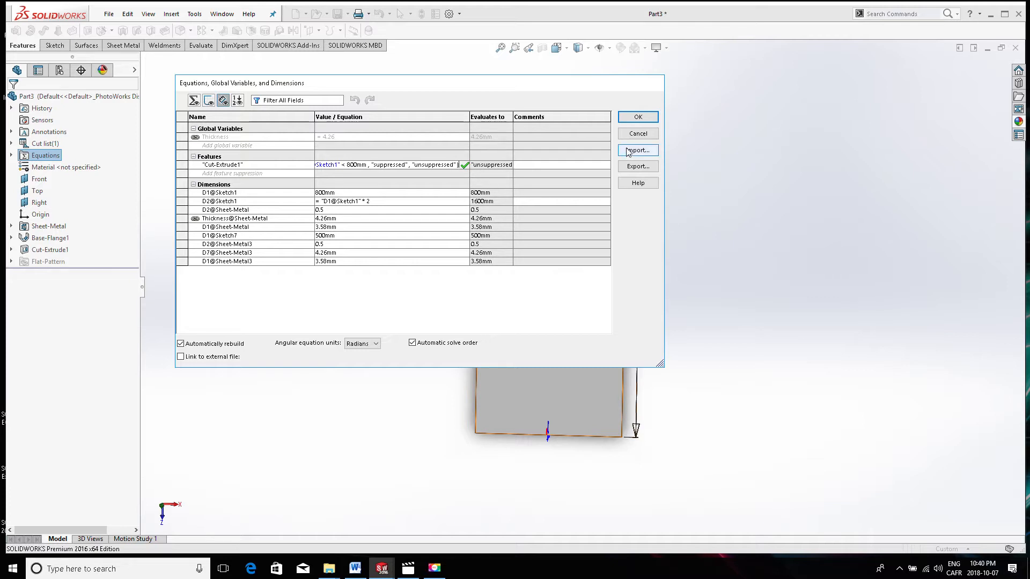
{"action": "left_click", "coordinate": [637, 116]}
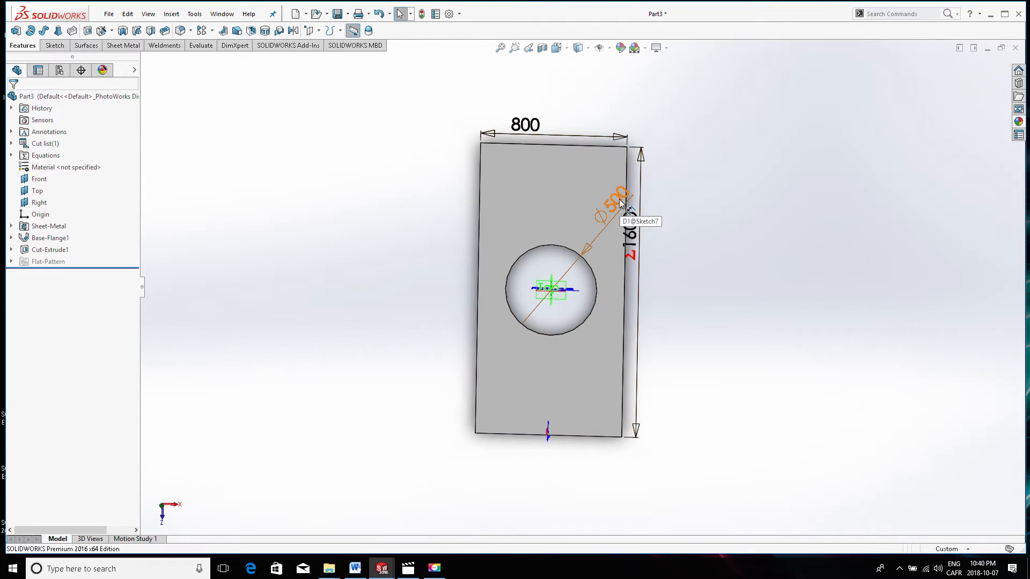
Try to suppress the hole cut manually from the feature tree.
{"action": "left_click", "coordinate": [41, 250]}
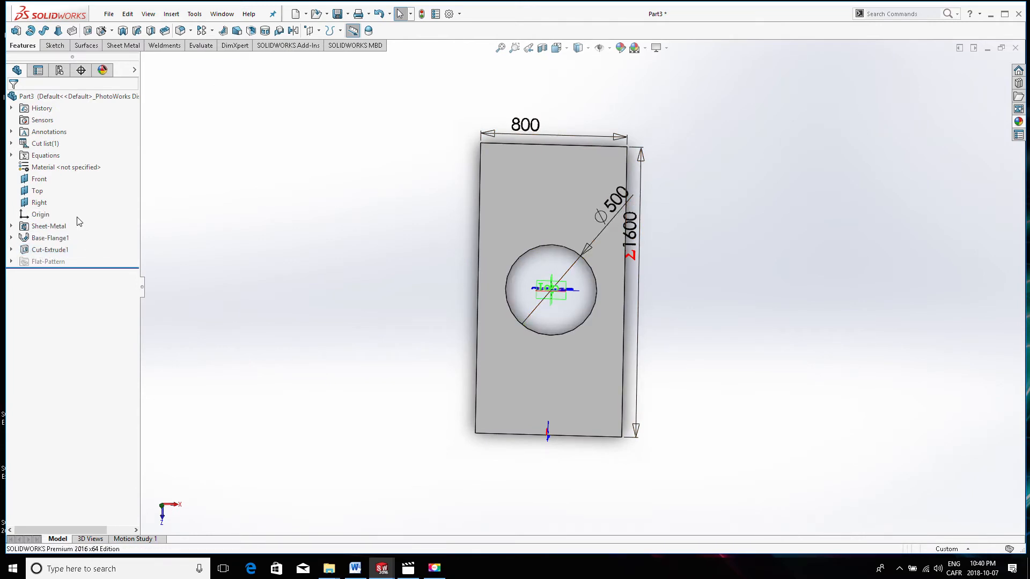
{"action": "right_click", "coordinate": [53, 250]}
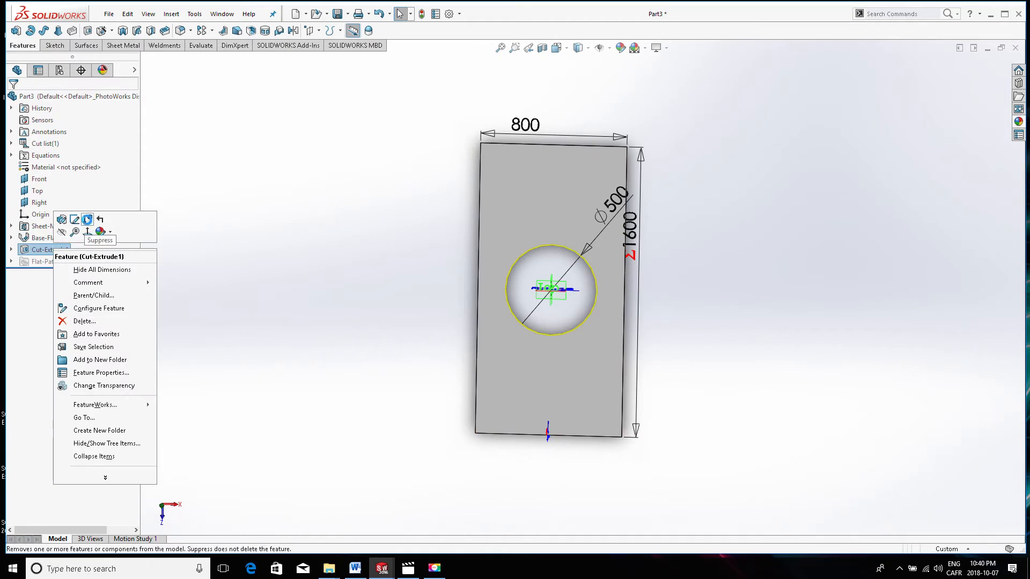
{"action": "key", "text": "Escape"}
{"action": "right_click", "coordinate": [52, 251]}
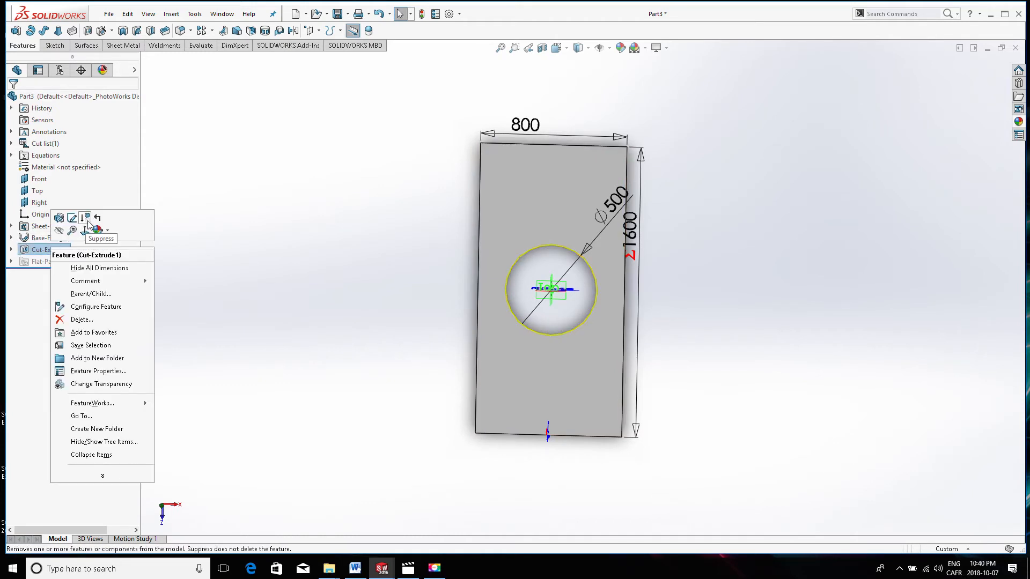
{"action": "key", "text": "Escape"}
{"action": "left_click", "coordinate": [187, 255]}
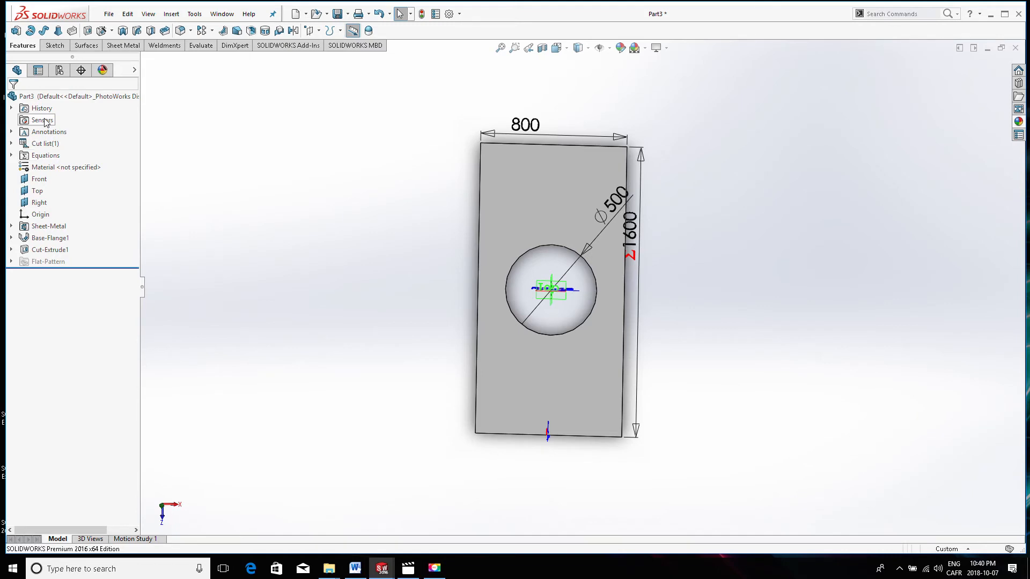
{"action": "right_click", "coordinate": [47, 254]}
{"action": "left_click", "coordinate": [81, 220]}
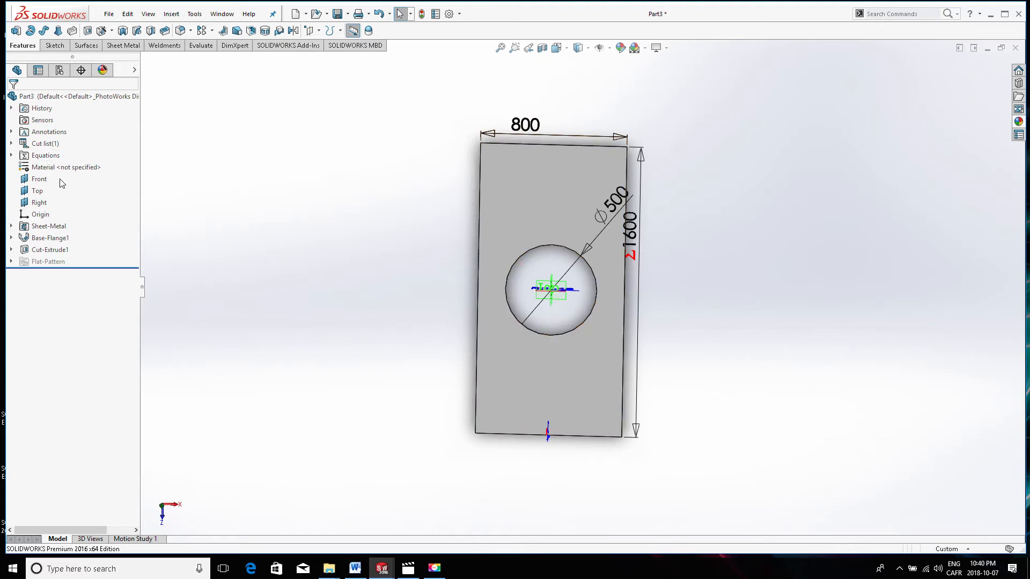
Show the delete option for the hole cut's suppression equation in the equation manager and close the equations.
{"action": "right_click", "coordinate": [31, 155]}
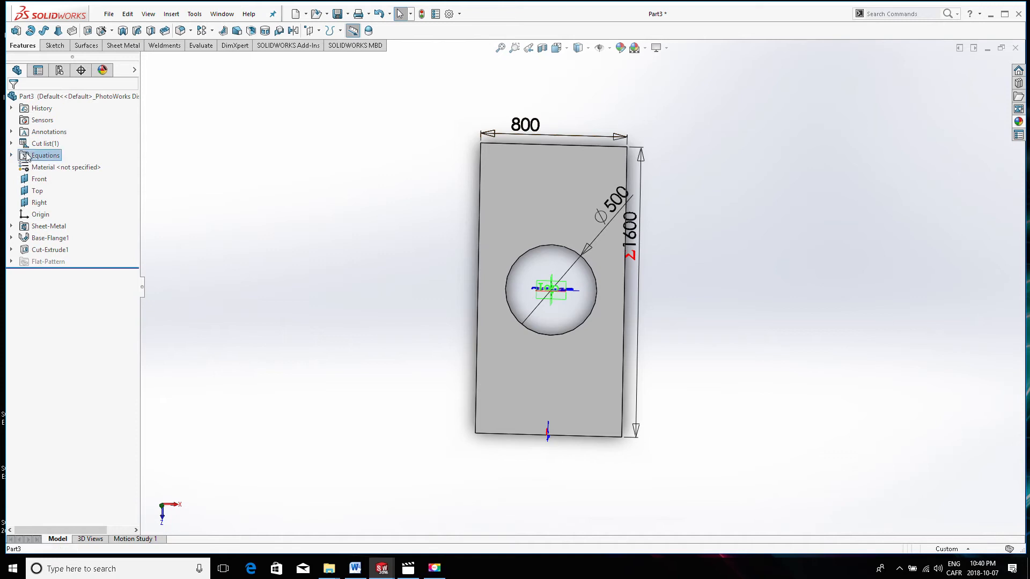
{"action": "left_click", "coordinate": [44, 160]}
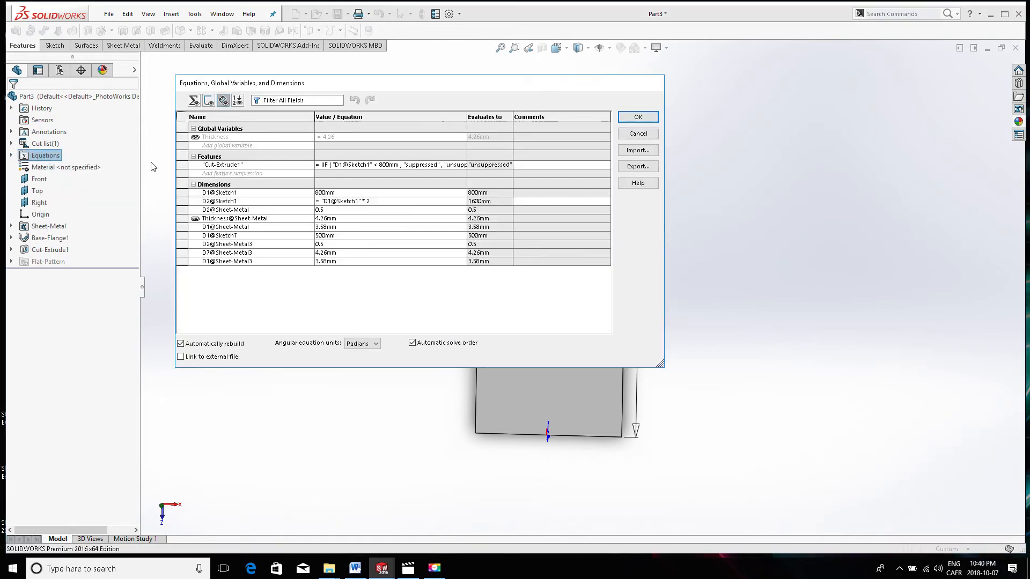
{"action": "left_click", "coordinate": [183, 166]}
{"action": "right_click", "coordinate": [182, 170]}
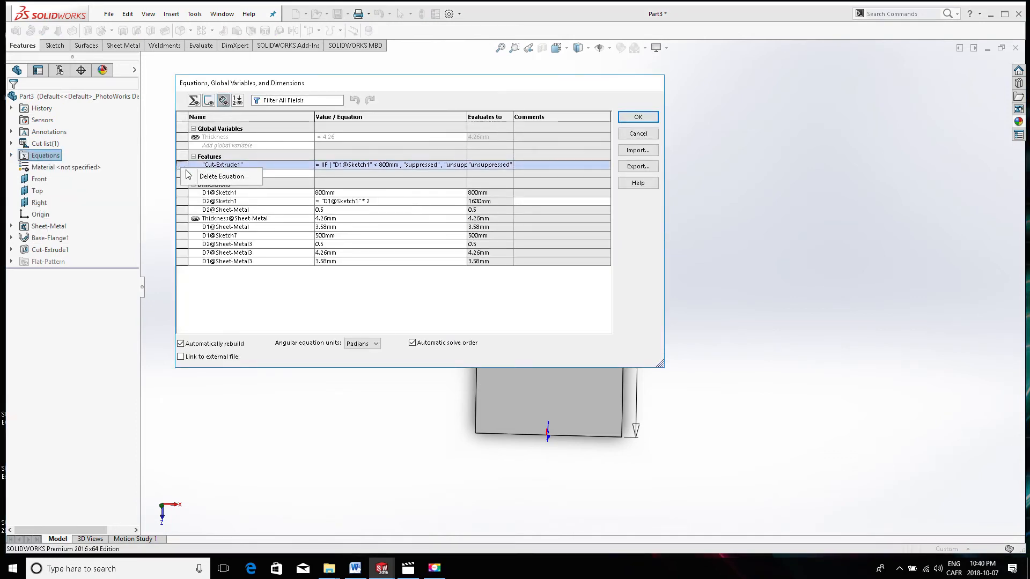
{"action": "left_click", "coordinate": [225, 177]}
{"action": "left_click", "coordinate": [627, 116]}
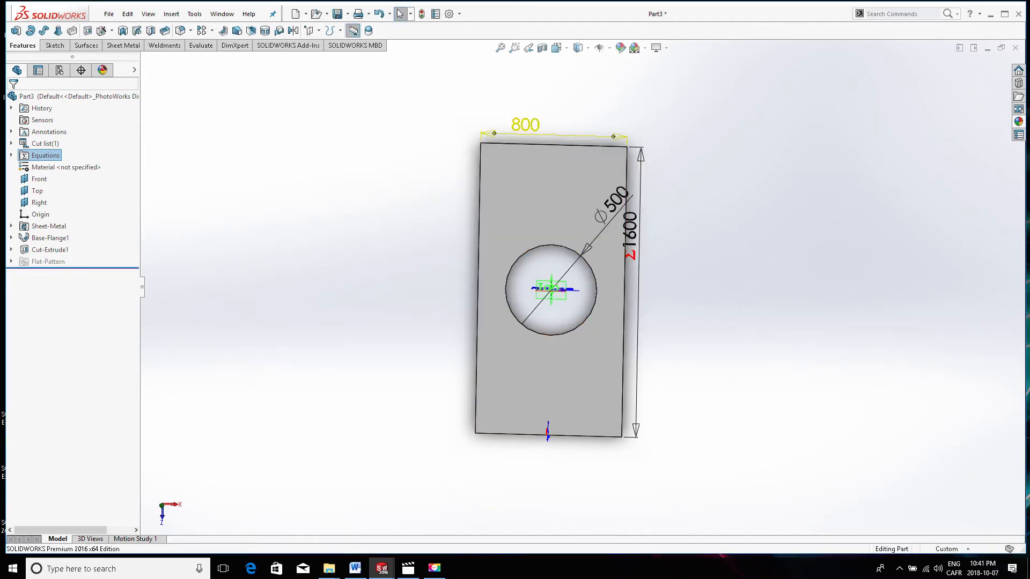
Set the base flange's width dimension to 1000 mm.
{"action": "double_click", "coordinate": [523, 128]}
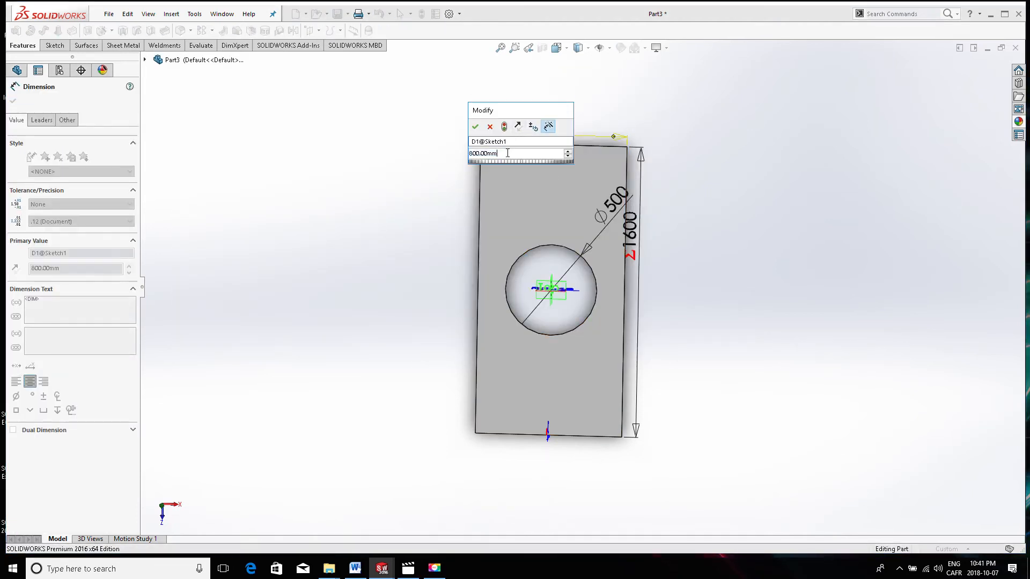
{"action": "type", "text": "1000"}
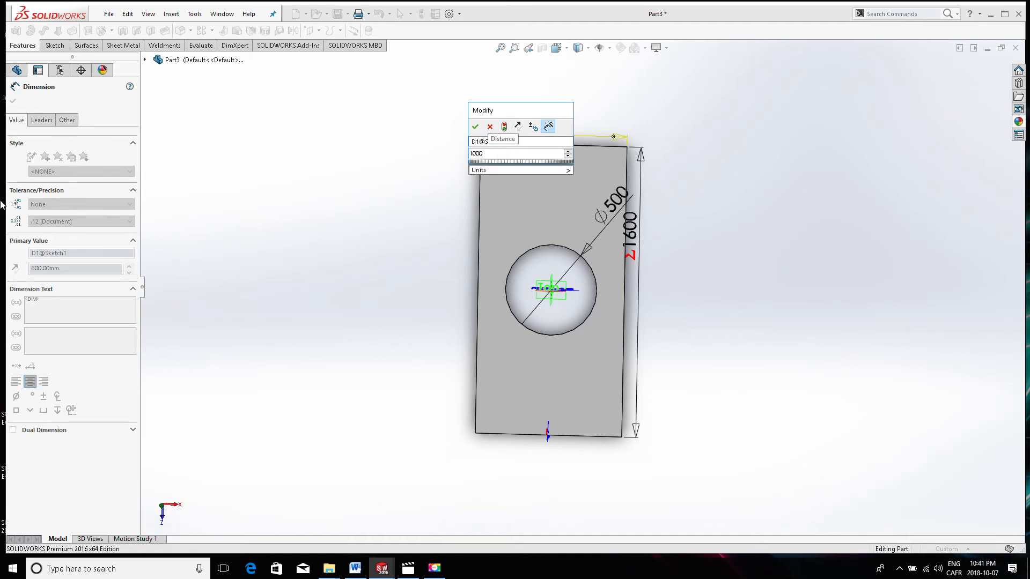
{"action": "key", "text": "Return"}
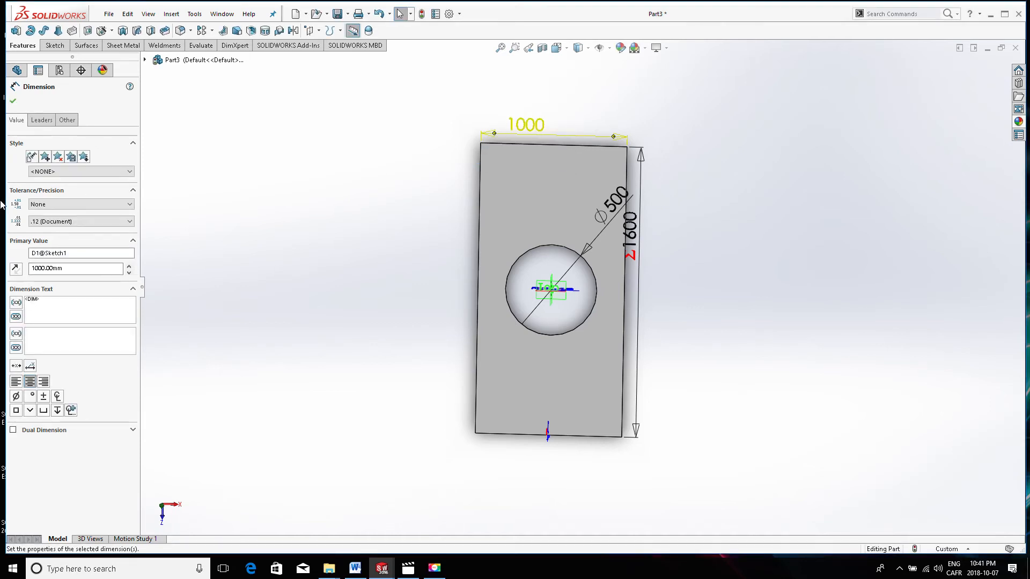
{"action": "key", "text": "Escape"}
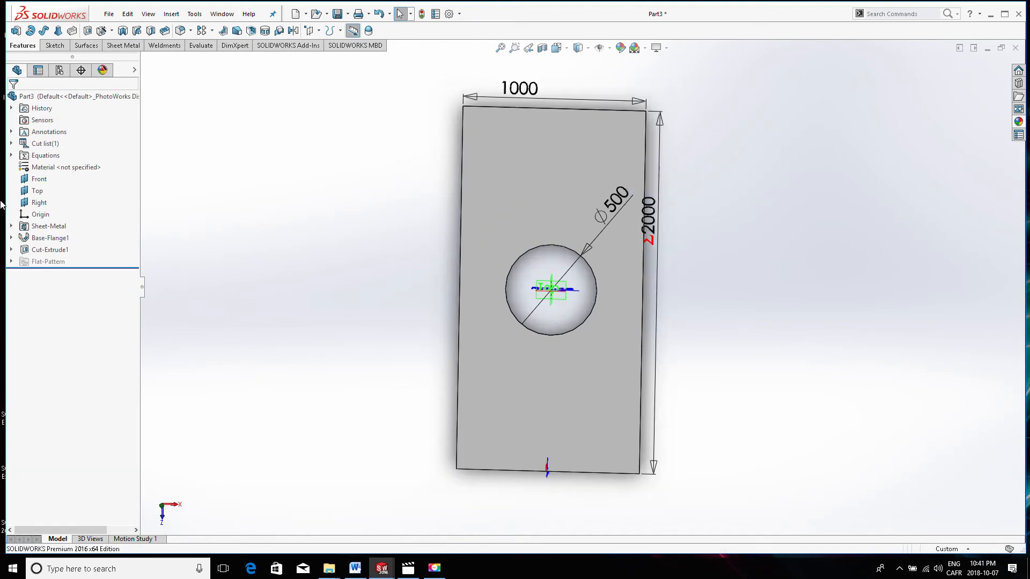
Set the base flange's width dimension to 500 mm to test the part below the 800 mm threshold.
{"action": "left_click", "coordinate": [521, 91]}
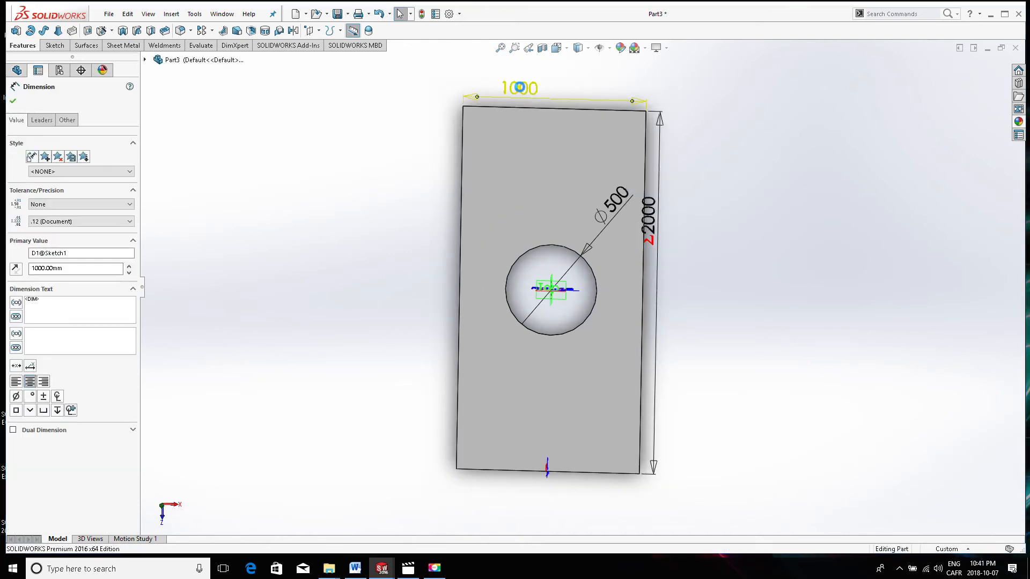
{"action": "double_click", "coordinate": [521, 92]}
{"action": "type", "text": "500"}
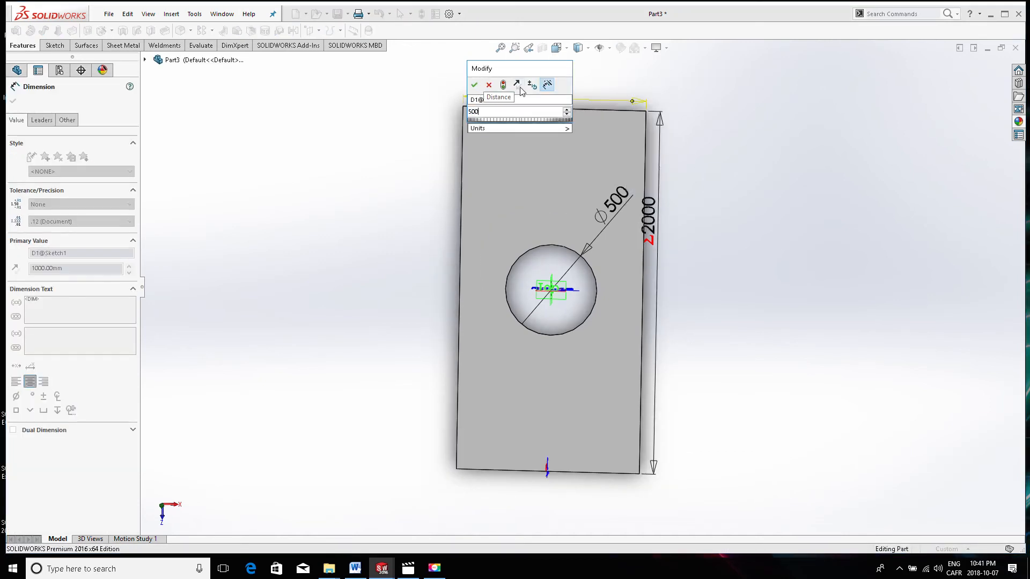
{"action": "key", "text": "Return"}
{"action": "key", "text": "Escape"}
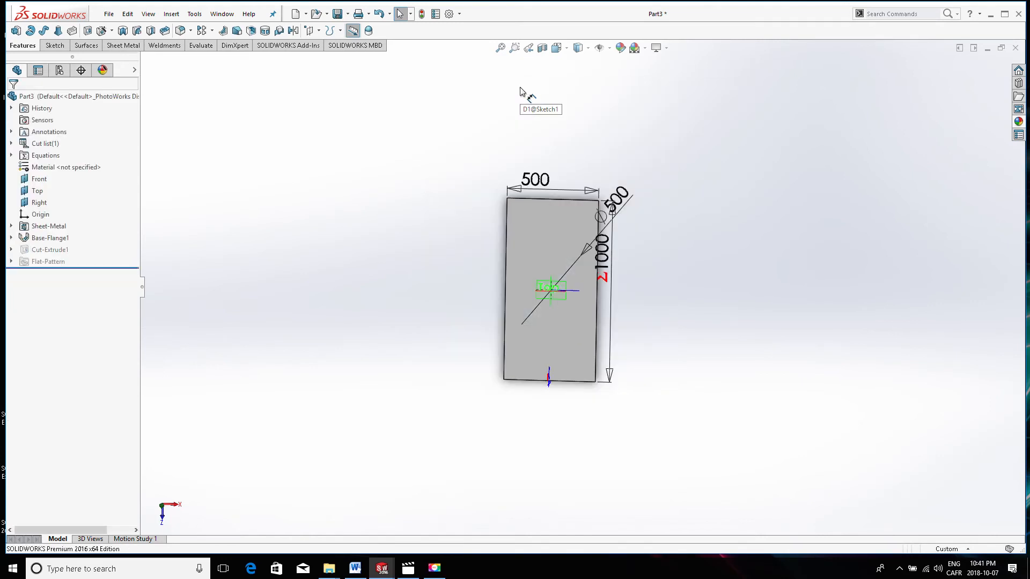
Set the base flange's width dimension to 850 mm and rebuild the part to test it above the 800 mm threshold.
{"action": "left_click", "coordinate": [535, 188]}
{"action": "double_click", "coordinate": [534, 187]}
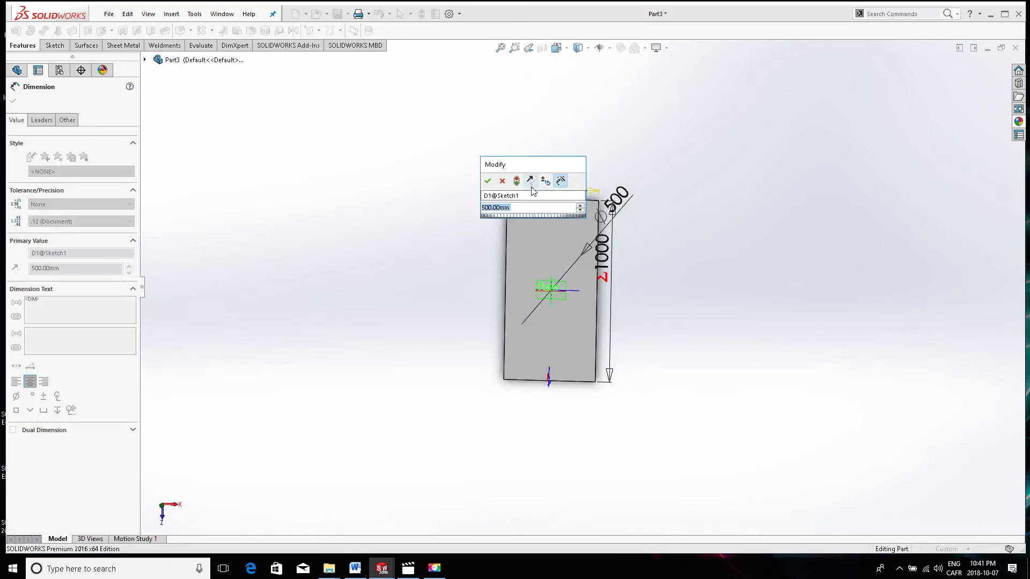
{"action": "type", "text": "850"}
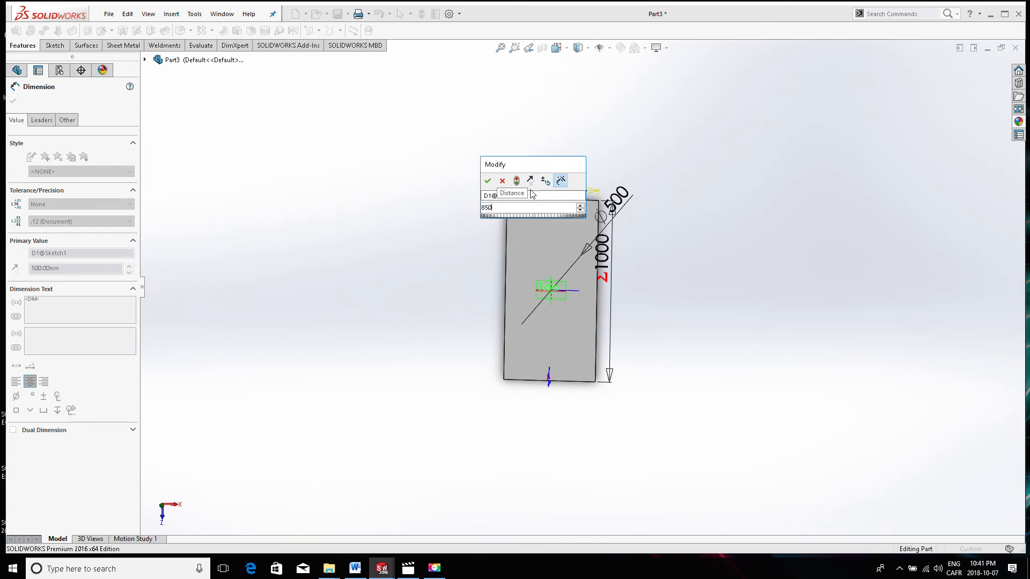
{"action": "key", "text": "Return"}
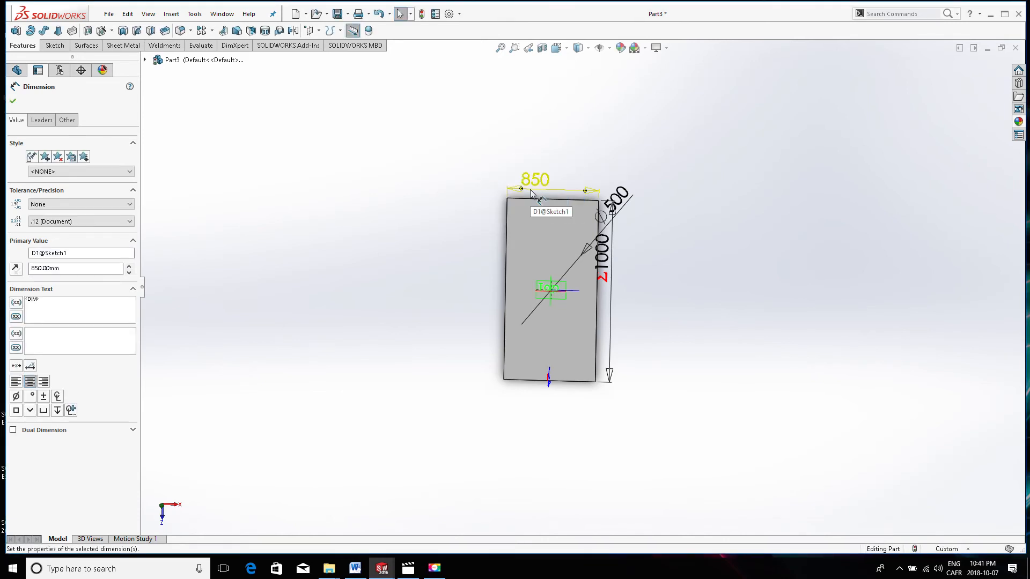
{"action": "key", "text": "ctrl+b"}
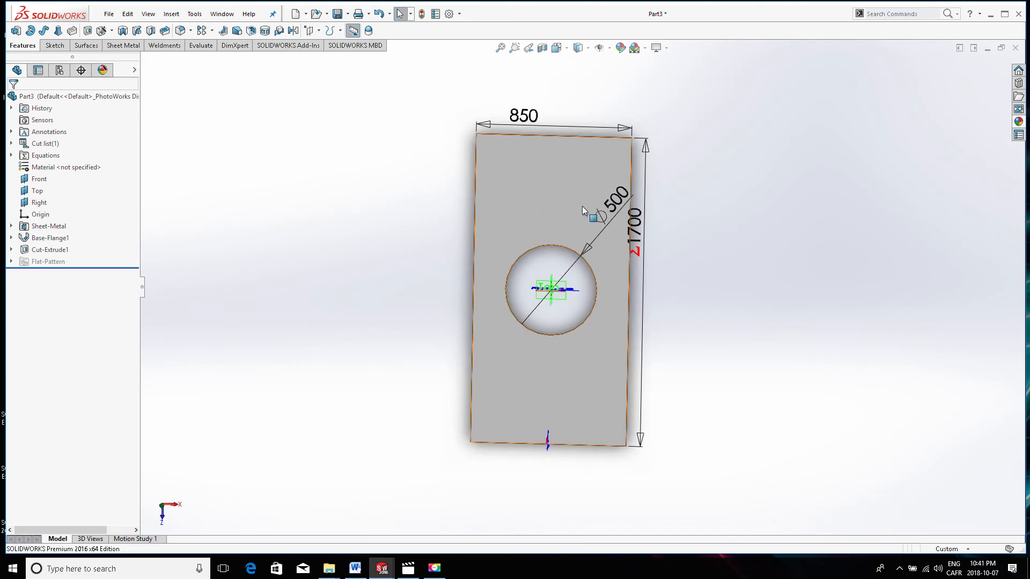
Move the hole's diameter dimension outside the plate and drive it with the equation "D1@Sketch1"*0.75, linked to the flange width.
{"action": "left_click_drag", "start_coordinate": [631, 204], "coordinate": [679, 287]}
{"action": "double_click", "coordinate": [678, 288]}
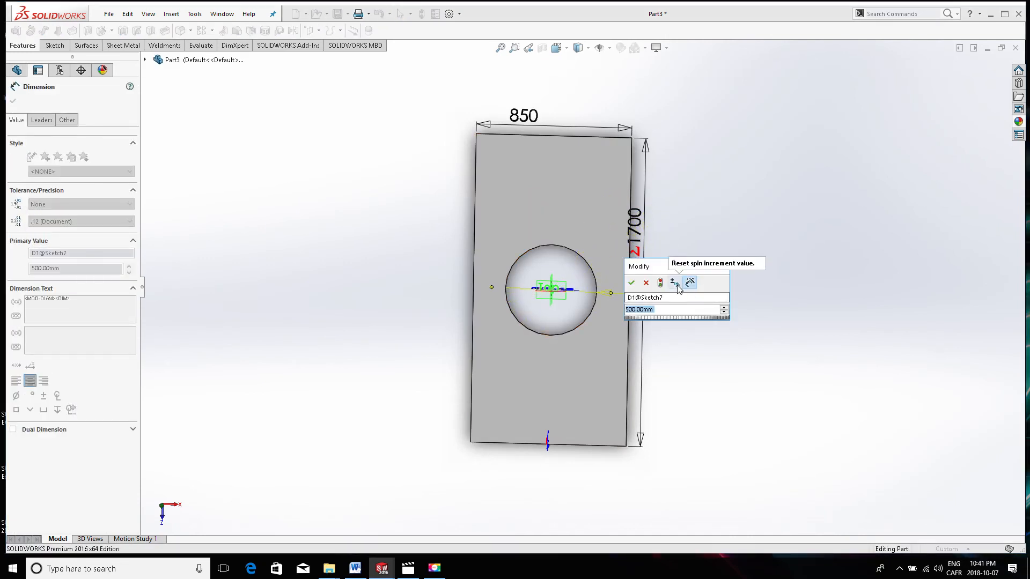
{"action": "left_click", "coordinate": [670, 310]}
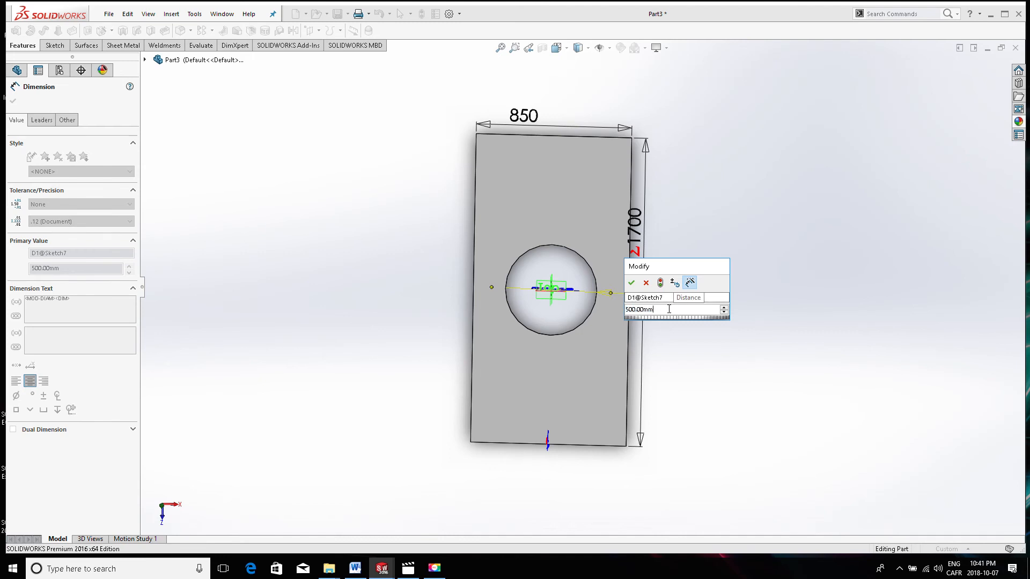
{"action": "type", "text": "="}
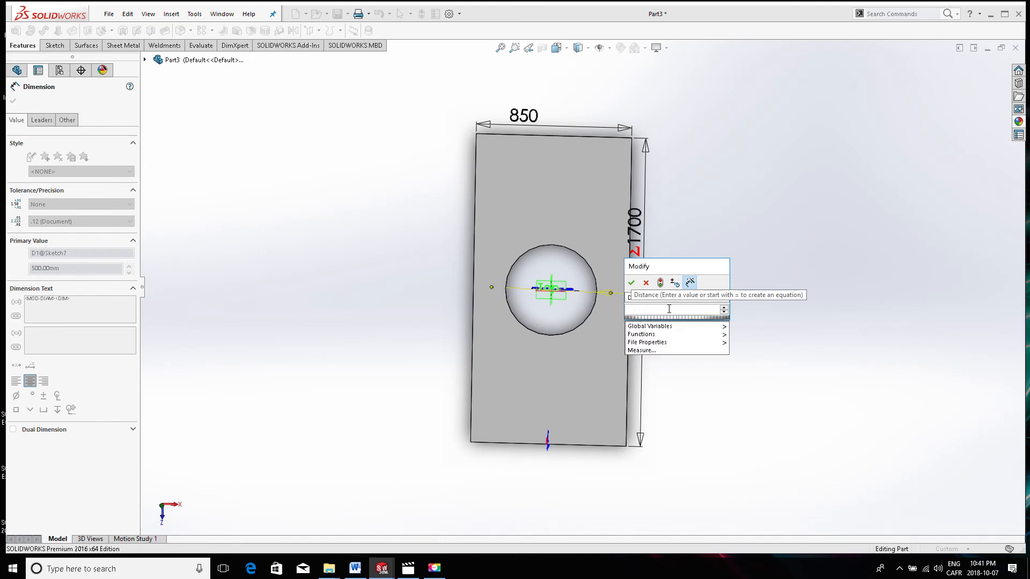
{"action": "type", "text": "="}
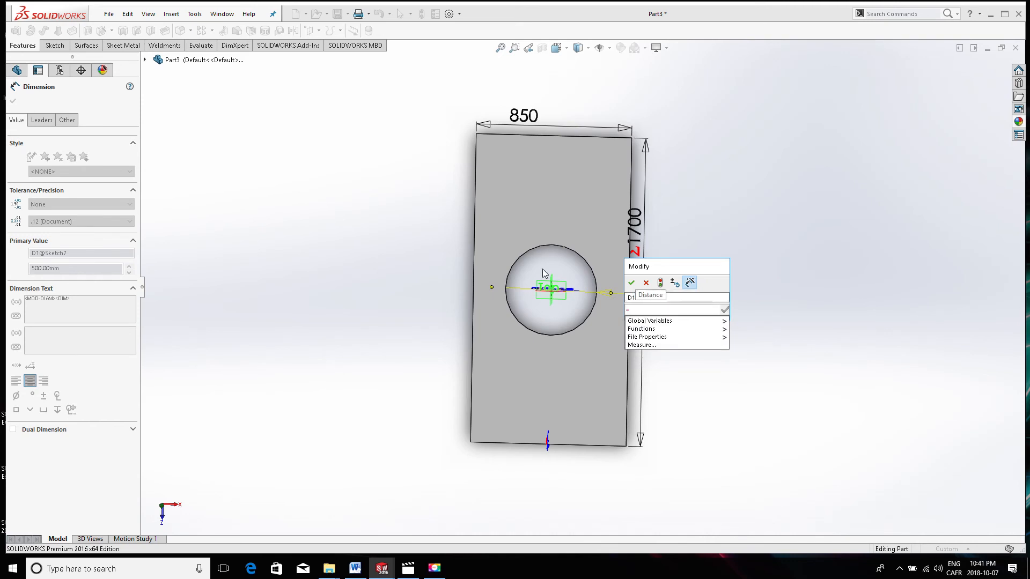
{"action": "left_click", "coordinate": [526, 118]}
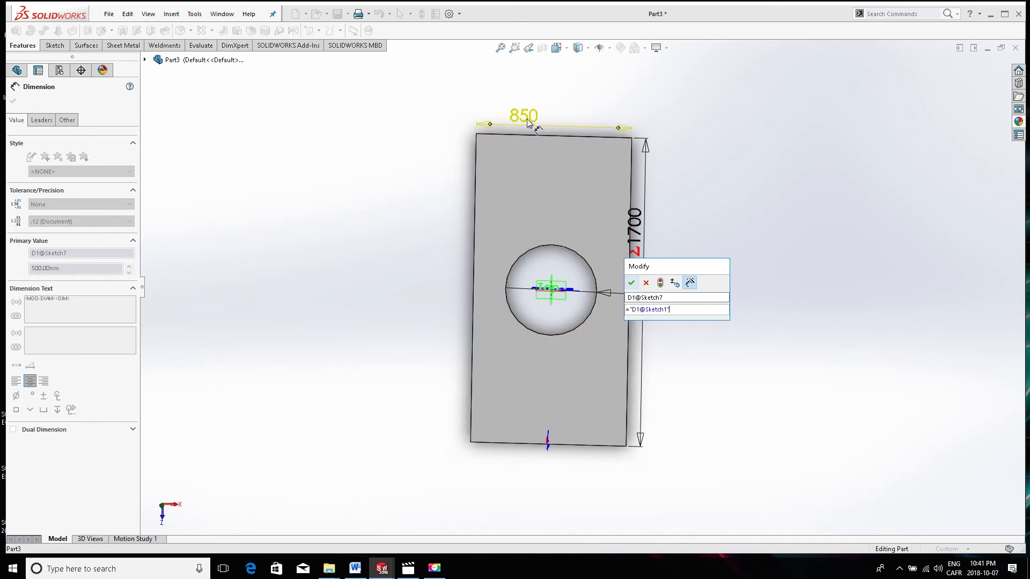
{"action": "type", "text": "*"}
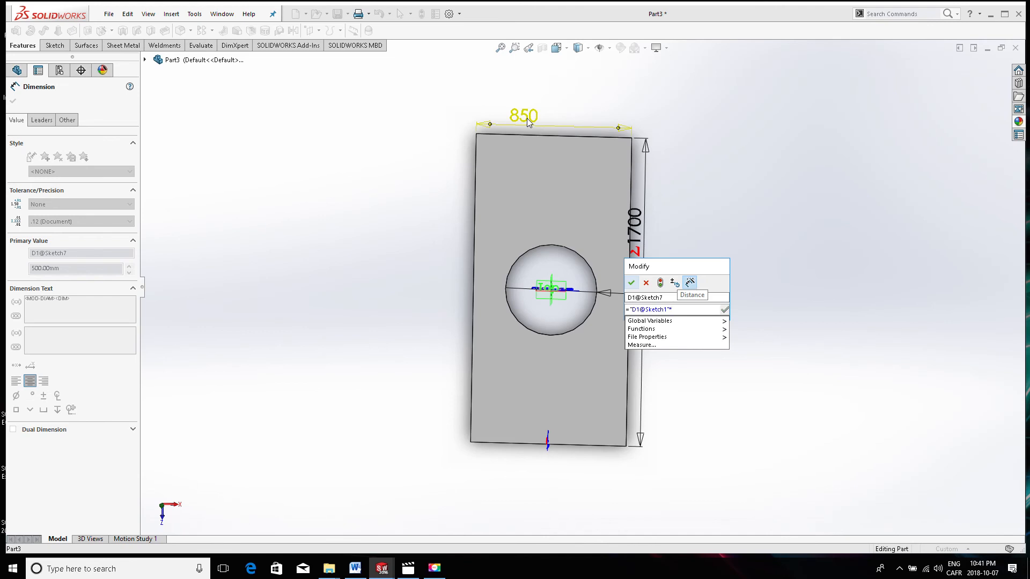
{"action": "type", "text": "0.75"}
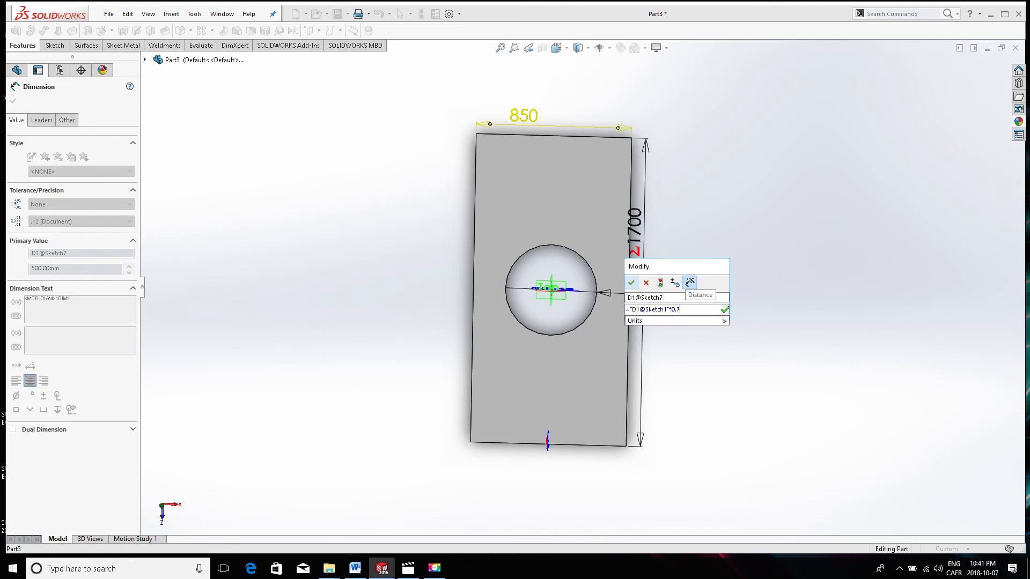
{"action": "left_click", "coordinate": [632, 284]}
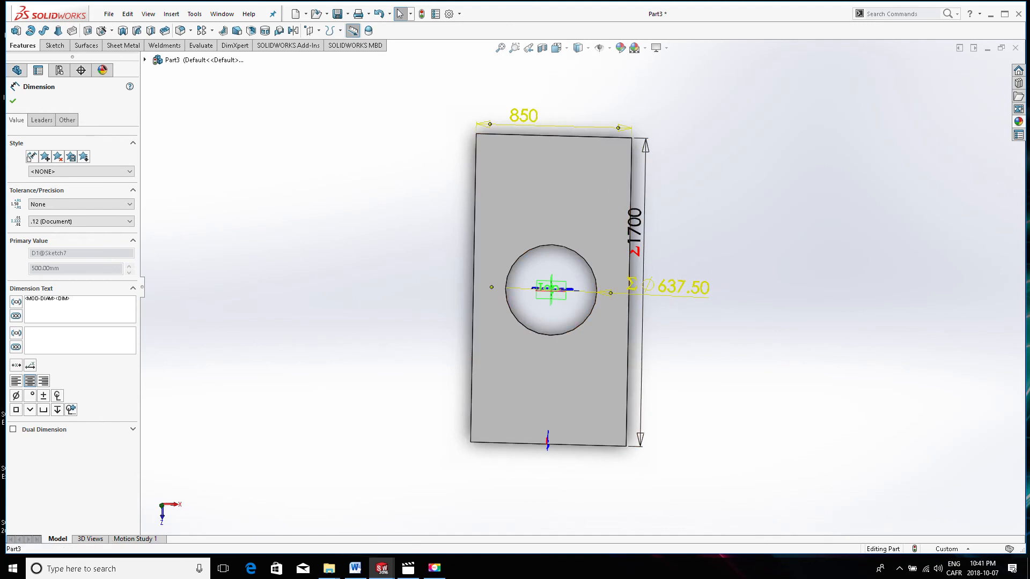
{"action": "double_click", "coordinate": [526, 112]}
{"action": "left_click", "coordinate": [782, 186]}
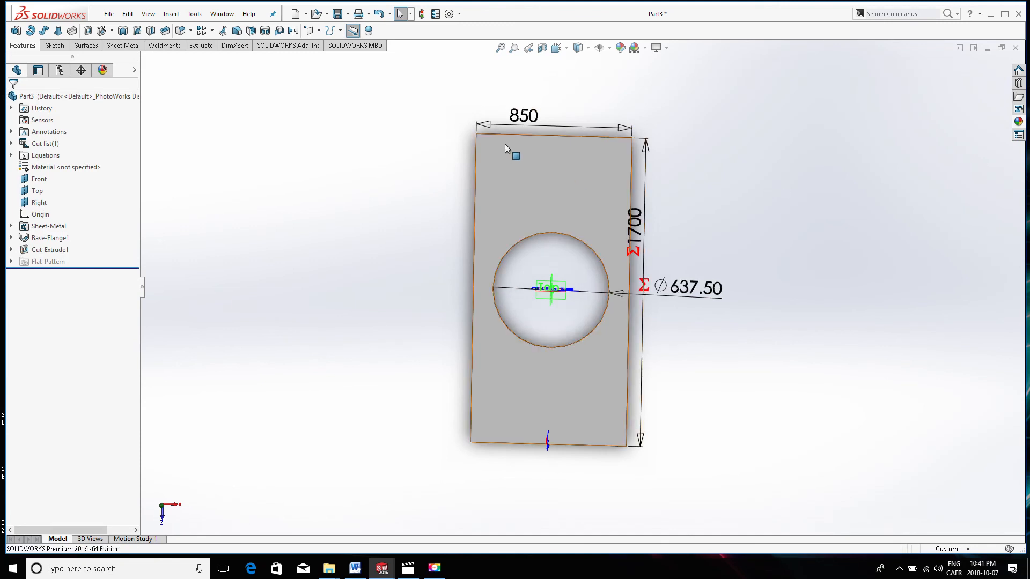
Set the base flange's width dimension to 1200 mm and rebuild the part to test the hole diameter equation.
{"action": "left_click", "coordinate": [531, 125]}
{"action": "double_click", "coordinate": [531, 124]}
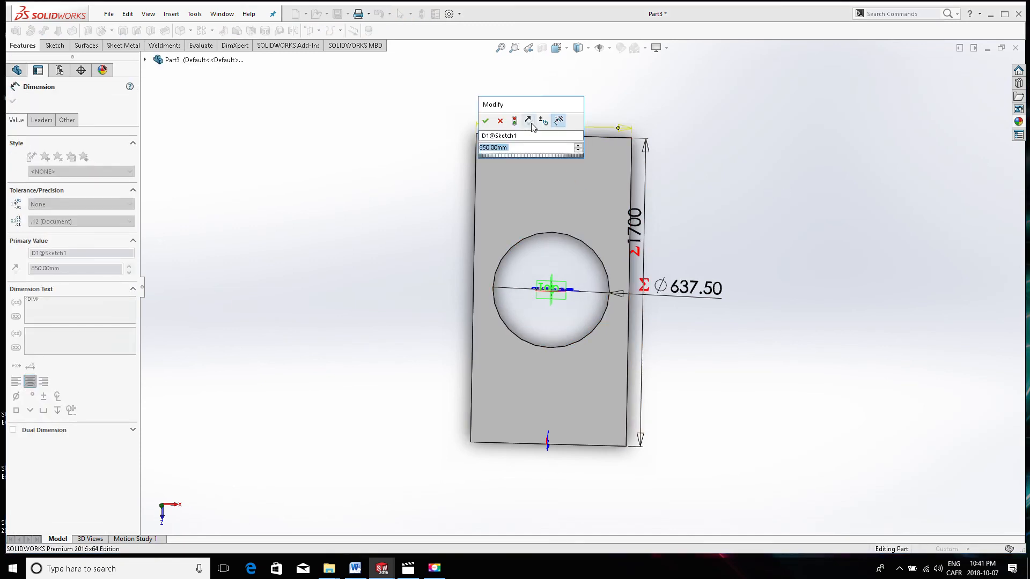
{"action": "type", "text": "1200"}
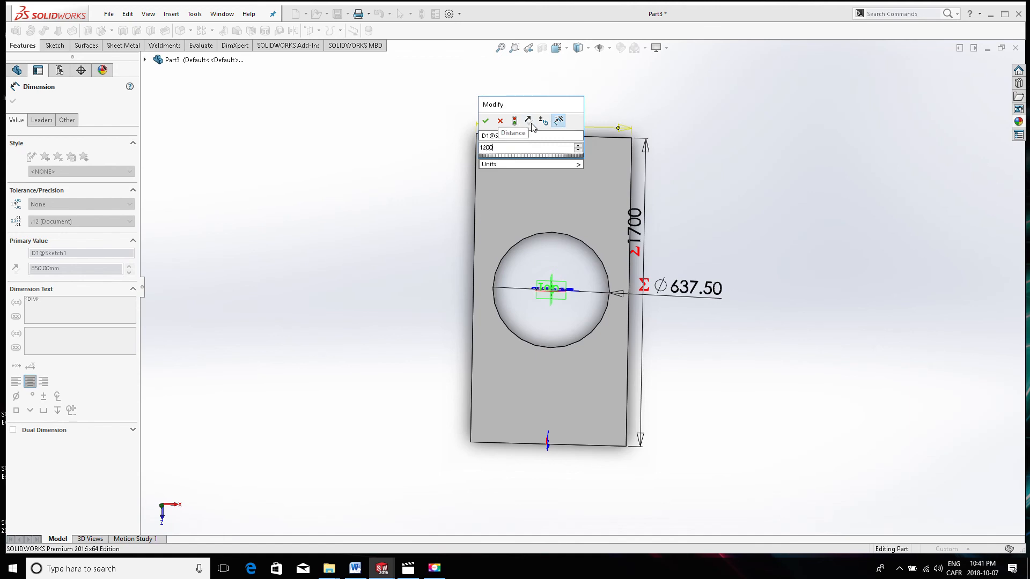
{"action": "key", "text": "Return"}
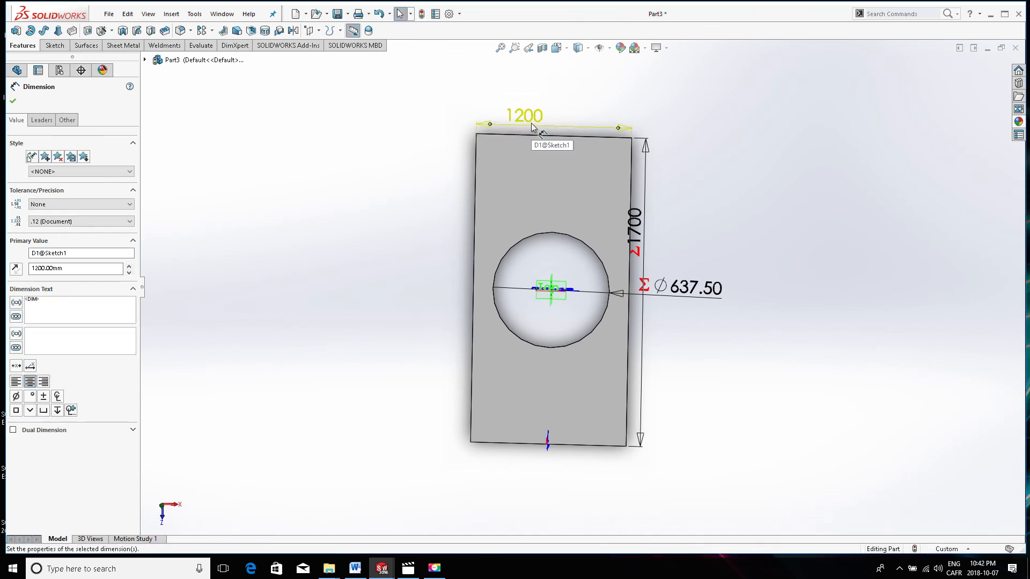
{"action": "key", "text": "Escape"}
{"action": "key", "text": "ctrl+b"}
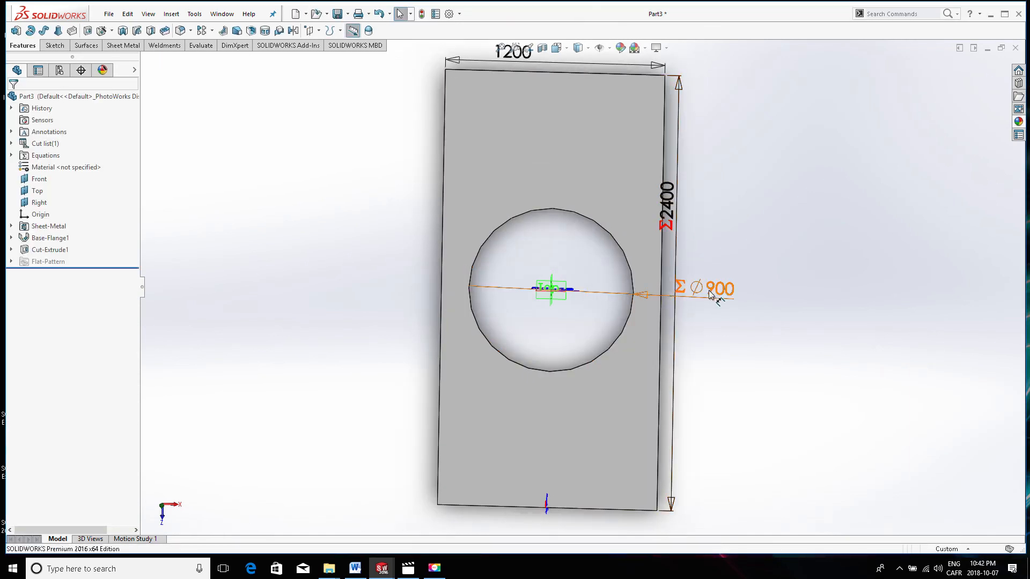